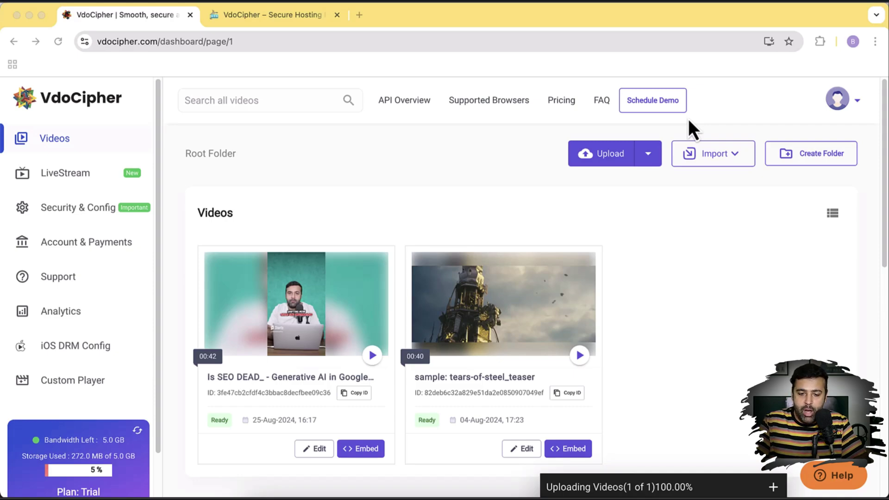
Preview the "Is SEO DEAD_ - Generative AI in Google Search.mp4" video, pause it after a few seconds and close the player
{"action": "left_click", "coordinate": [650, 245]}
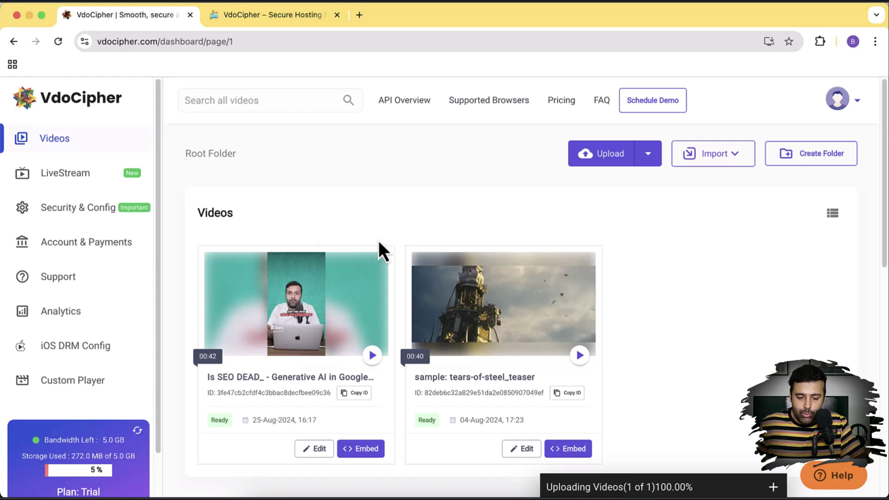
{"action": "left_click", "coordinate": [372, 356]}
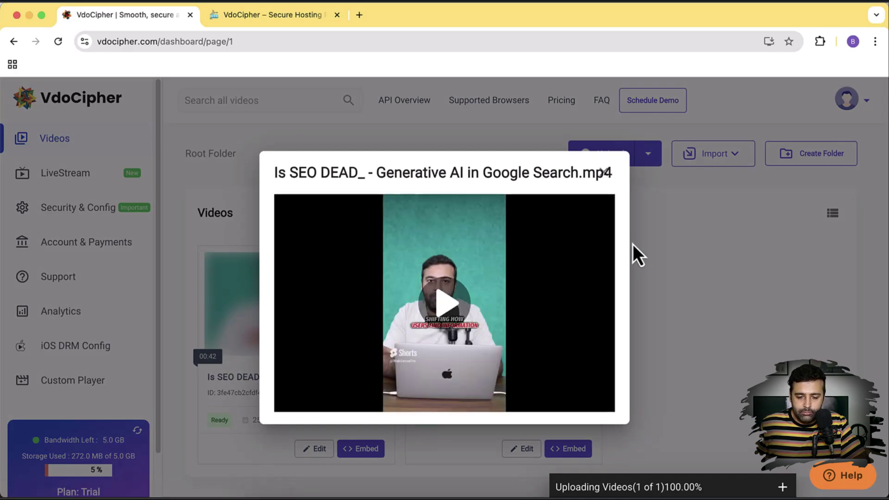
{"action": "left_click", "coordinate": [448, 308]}
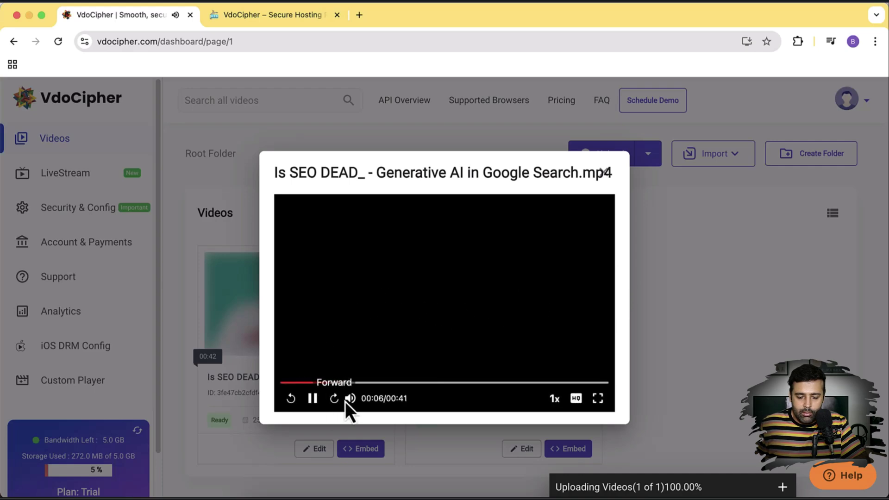
{"action": "left_click", "coordinate": [313, 401]}
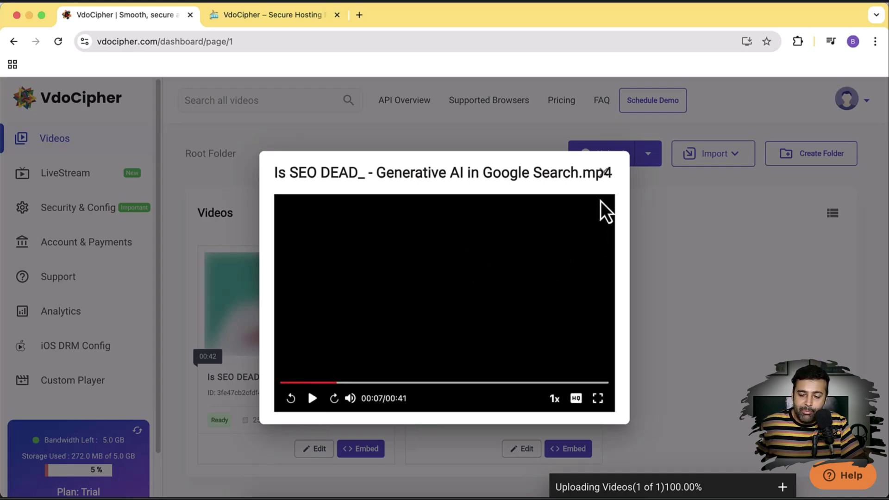
{"action": "left_click", "coordinate": [608, 175]}
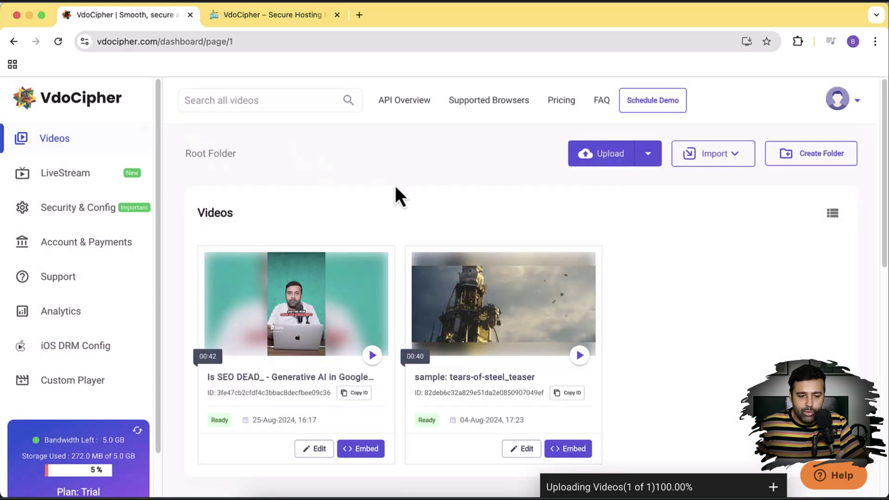
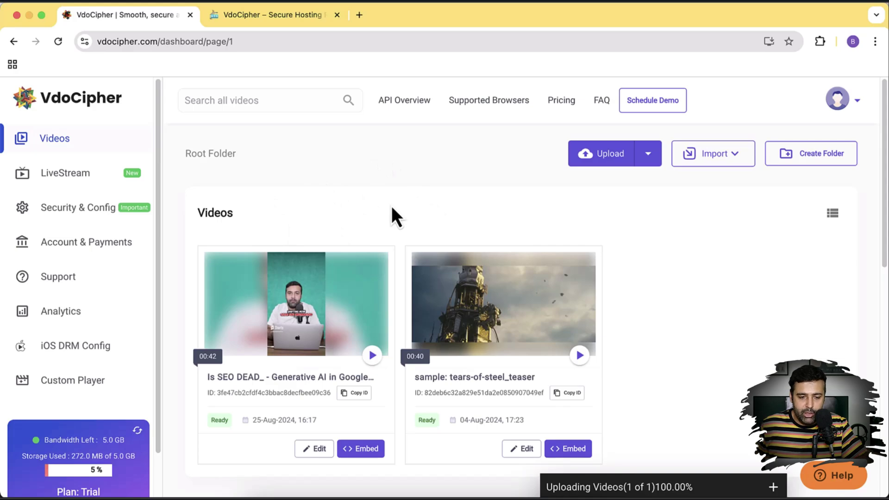
Look over the home page of the WordPress site at websensepro.com/vdocipher
{"action": "left_click", "coordinate": [286, 20]}
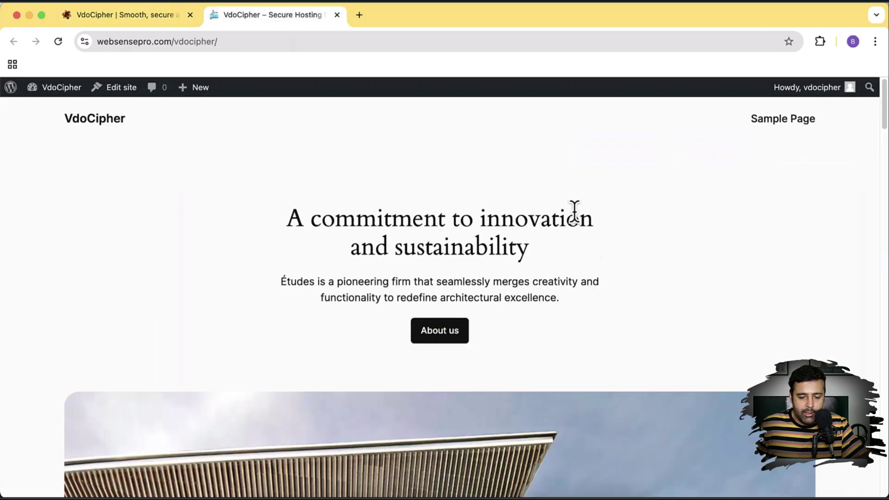
{"action": "scroll", "coordinate": [635, 266], "scroll_direction": "down", "scroll_amount": 5}
{"action": "scroll", "coordinate": [633, 277], "scroll_direction": "up", "scroll_amount": 5}
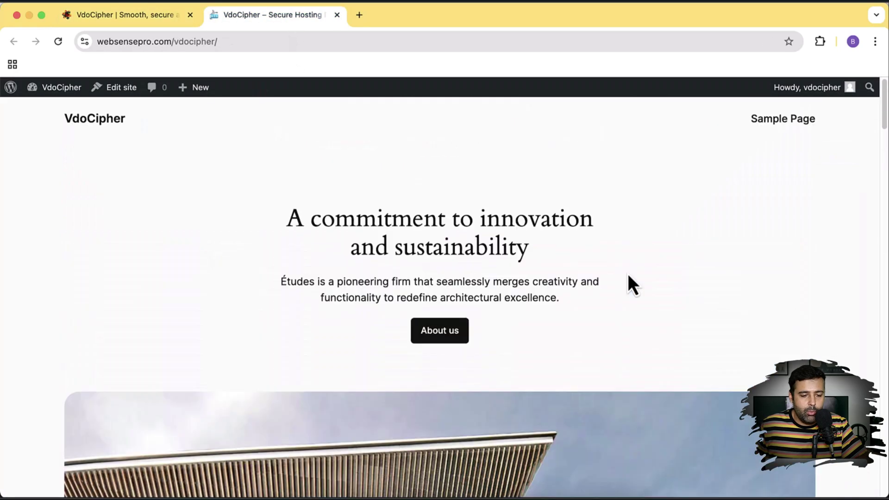
Return to the VdoCipher dashboard and open the "Is SEO DEAD_" video's embed instructions to read the WordPress plugin setup
{"action": "left_click", "coordinate": [141, 24]}
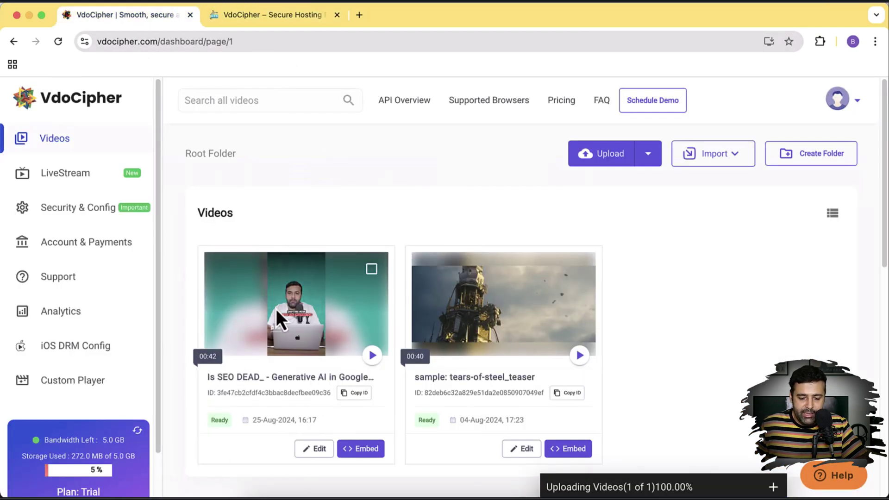
{"action": "left_click", "coordinate": [366, 449]}
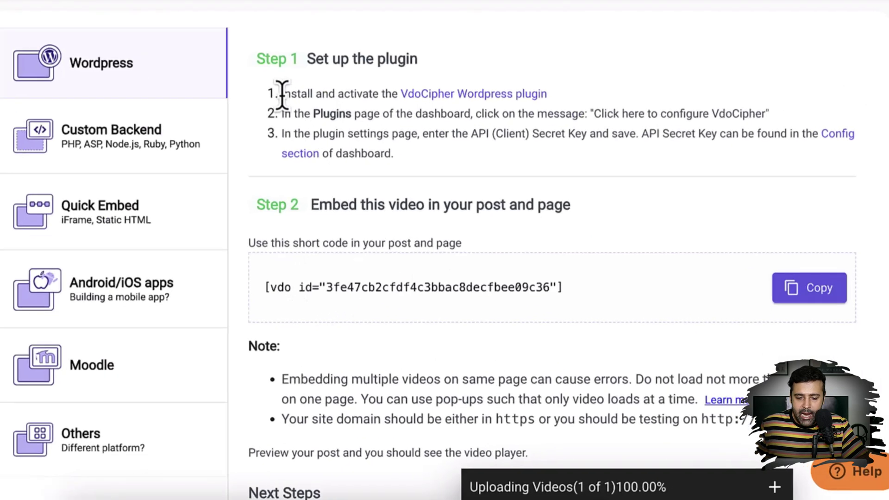
{"action": "left_click_drag", "start_coordinate": [405, 194], "coordinate": [546, 205]}
{"action": "left_click_drag", "start_coordinate": [469, 107], "coordinate": [548, 109]}
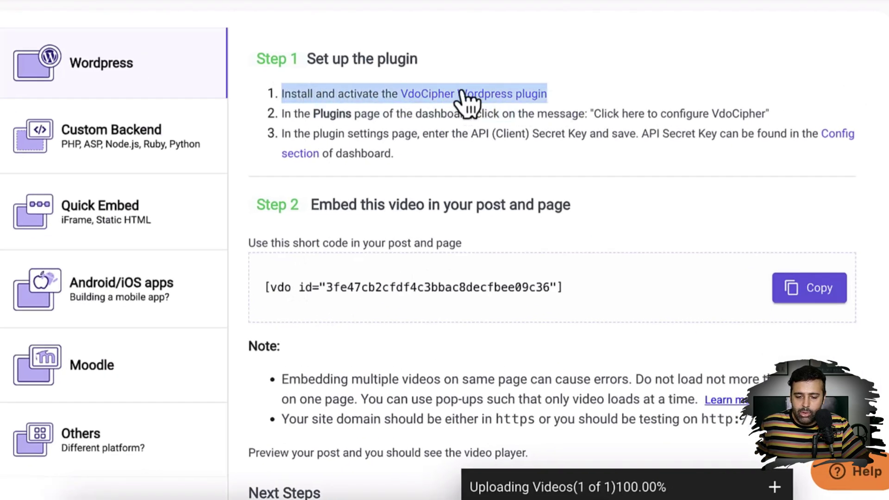
{"action": "left_click", "coordinate": [551, 171]}
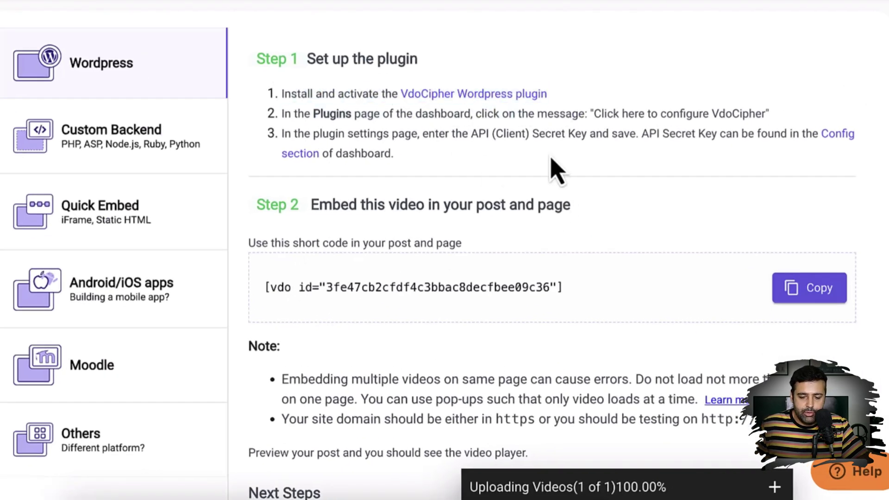
Open the VdoCipher WordPress plugin page linked in the setup instructions and download the plugin
{"action": "left_click", "coordinate": [530, 95]}
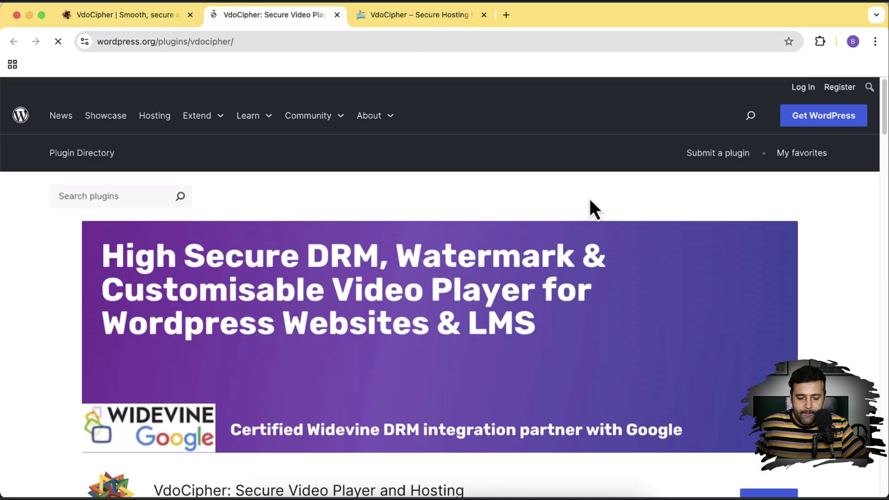
{"action": "scroll", "coordinate": [590, 209], "scroll_direction": "down", "scroll_amount": 6}
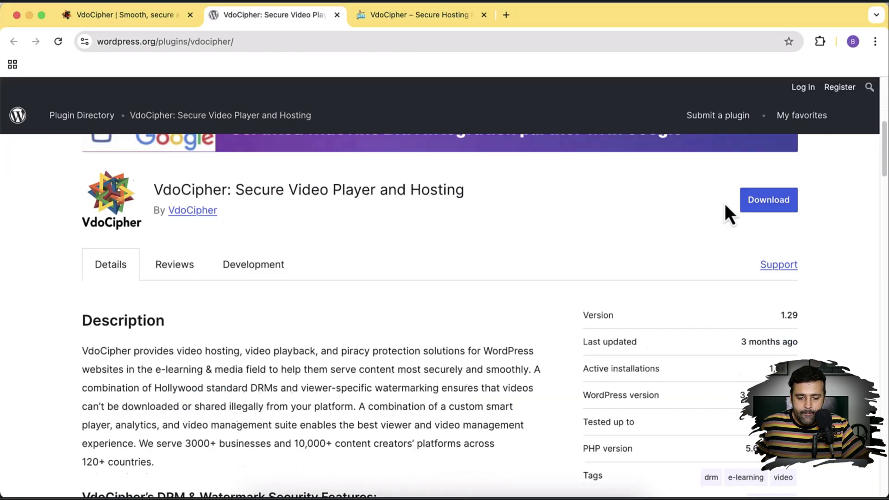
{"action": "left_click", "coordinate": [776, 183]}
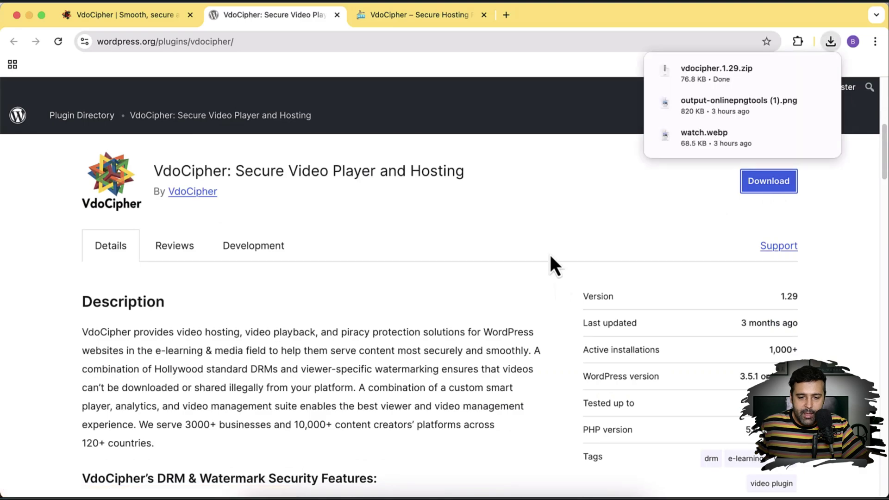
Switch to the WordPress site and open its admin dashboard in a new tab
{"action": "left_click", "coordinate": [426, 16]}
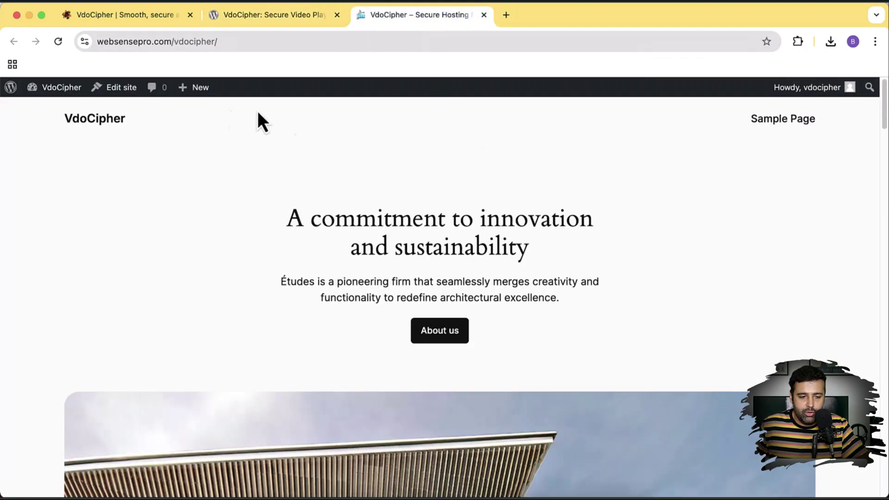
{"action": "mouse_move", "coordinate": [69, 91]}
{"action": "right_click", "coordinate": [65, 111]}
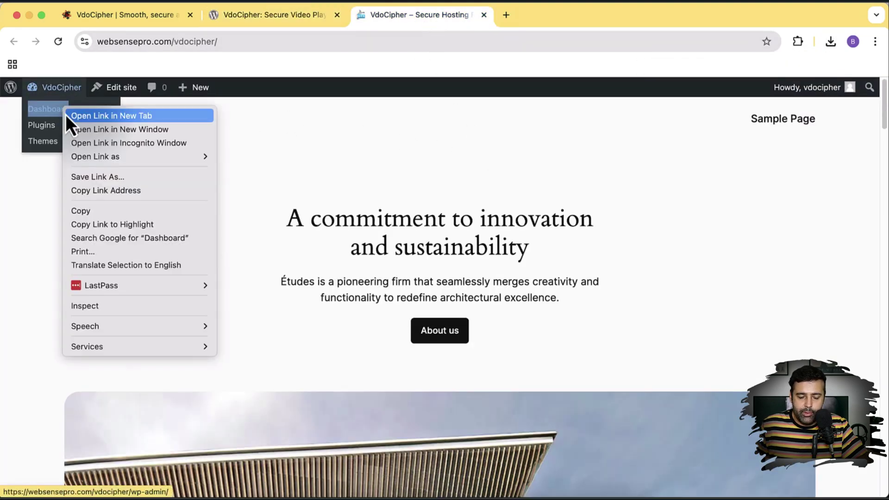
{"action": "left_click", "coordinate": [73, 119]}
{"action": "left_click", "coordinate": [560, 23]}
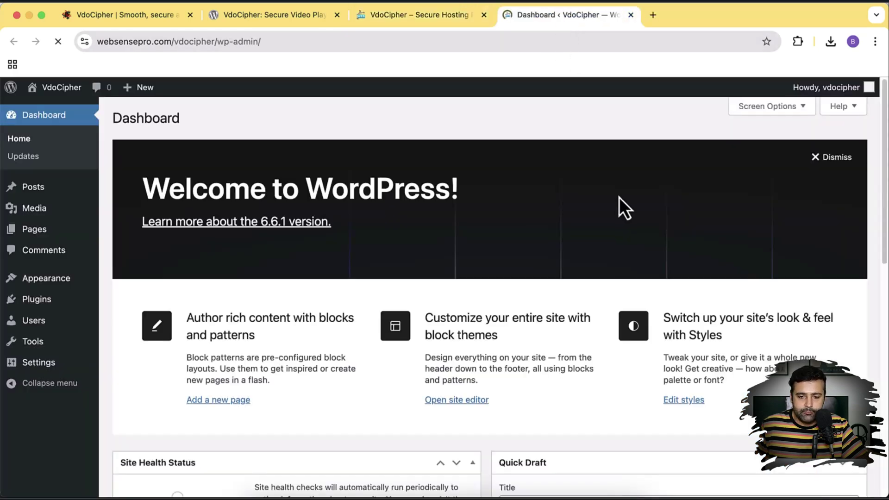
Upload vdocipher.1.29.zip from the Downloads folder as a new WordPress plugin and install it
{"action": "mouse_move", "coordinate": [67, 299]}
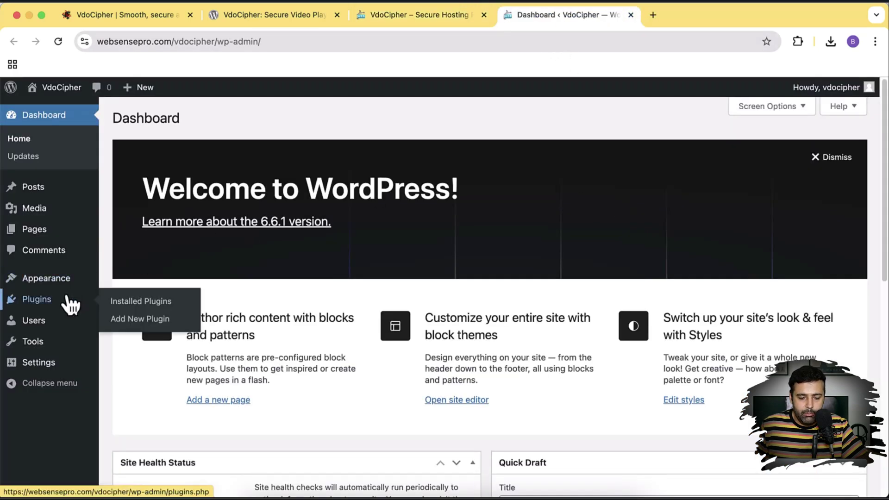
{"action": "left_click", "coordinate": [157, 324]}
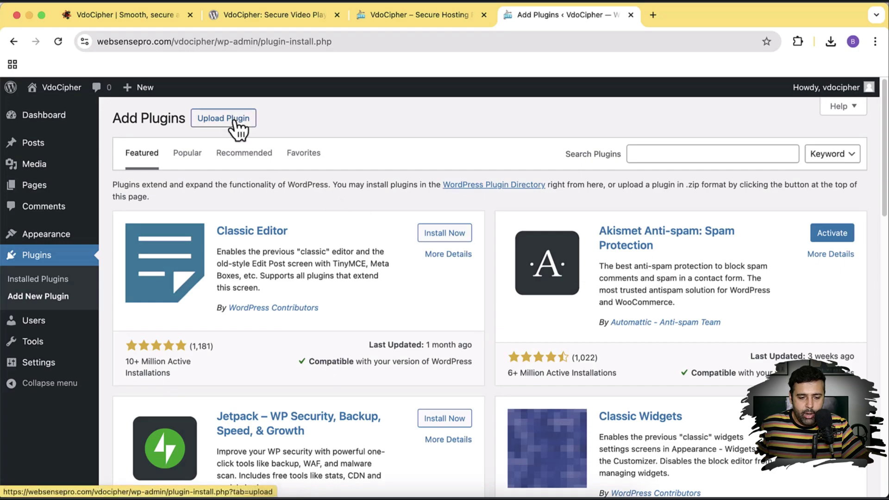
{"action": "left_click", "coordinate": [236, 121]}
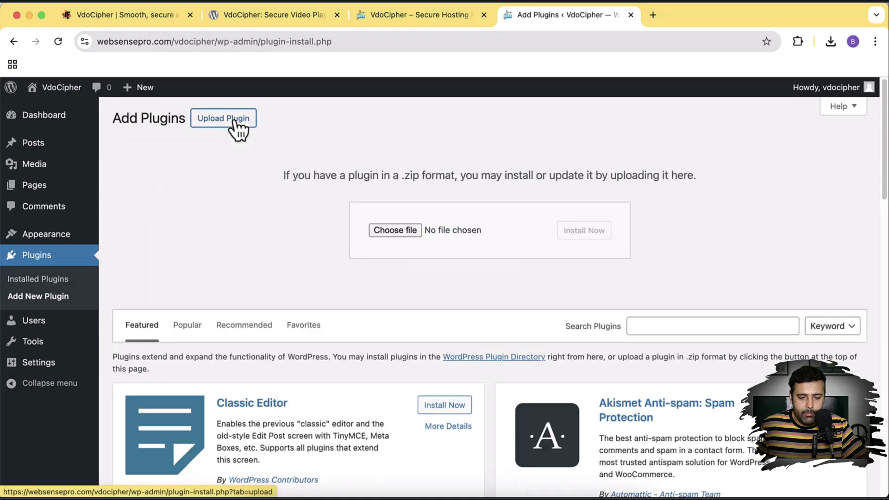
{"action": "left_click", "coordinate": [413, 236]}
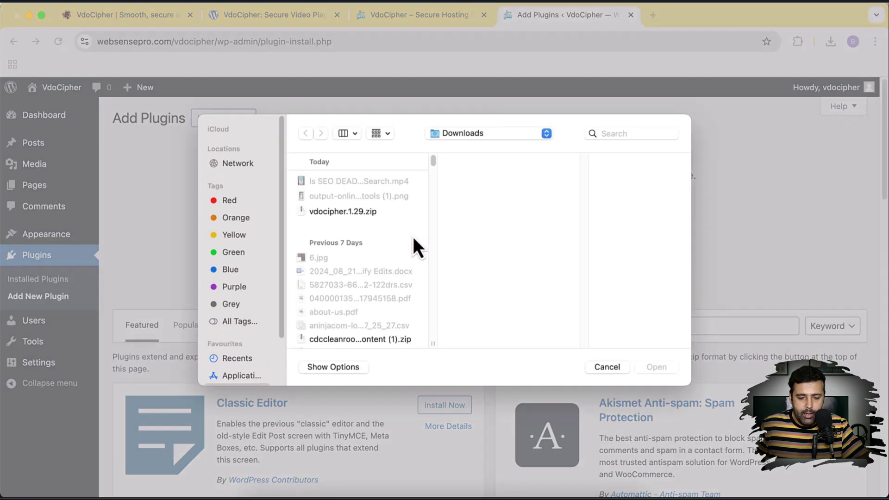
{"action": "left_click", "coordinate": [387, 213]}
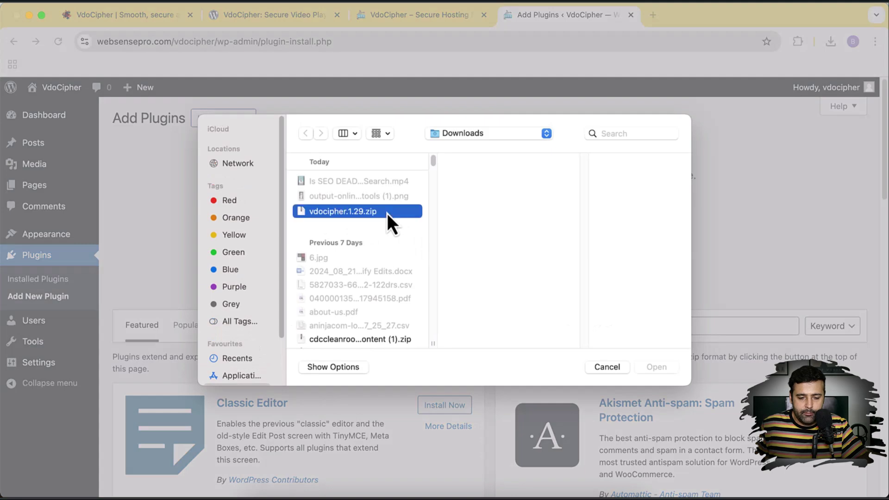
{"action": "left_click", "coordinate": [662, 369]}
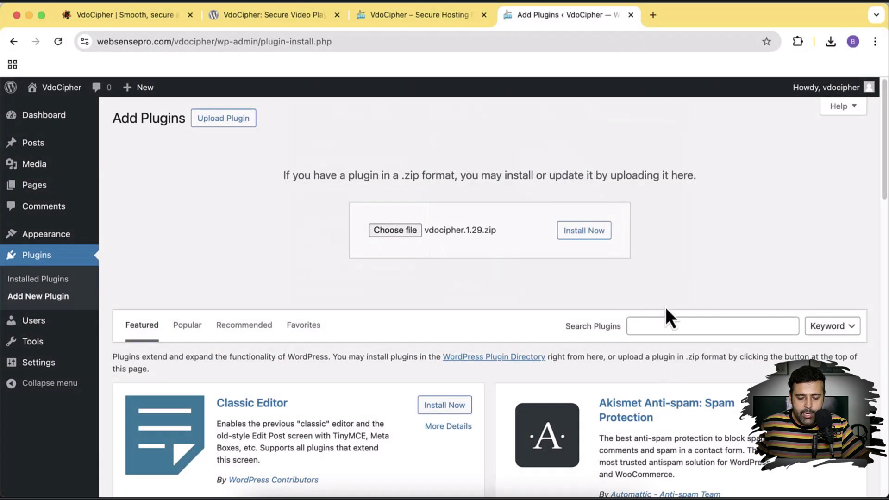
{"action": "left_click", "coordinate": [577, 234]}
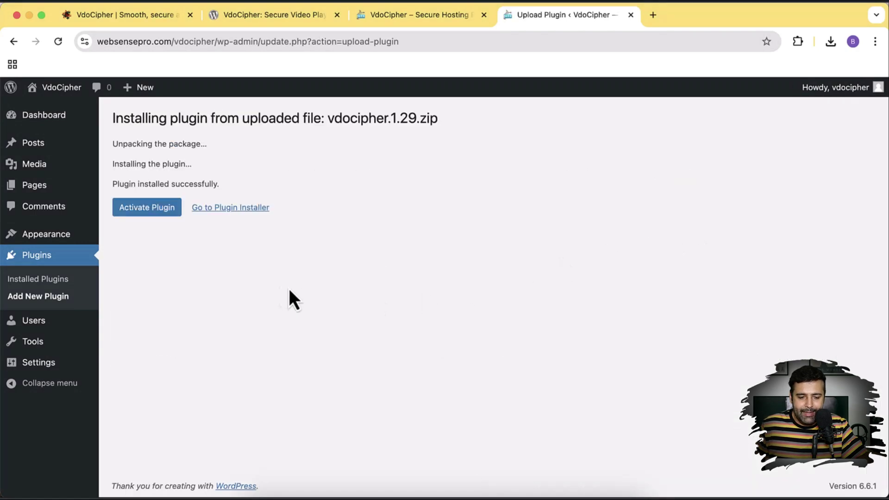
Activate the VdoCipher plugin and open its configuration page
{"action": "left_click", "coordinate": [158, 217]}
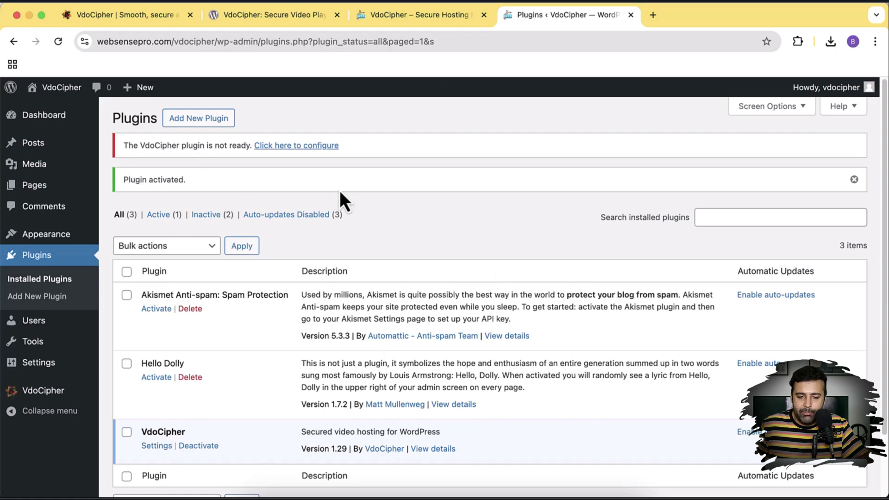
{"action": "left_click", "coordinate": [303, 147]}
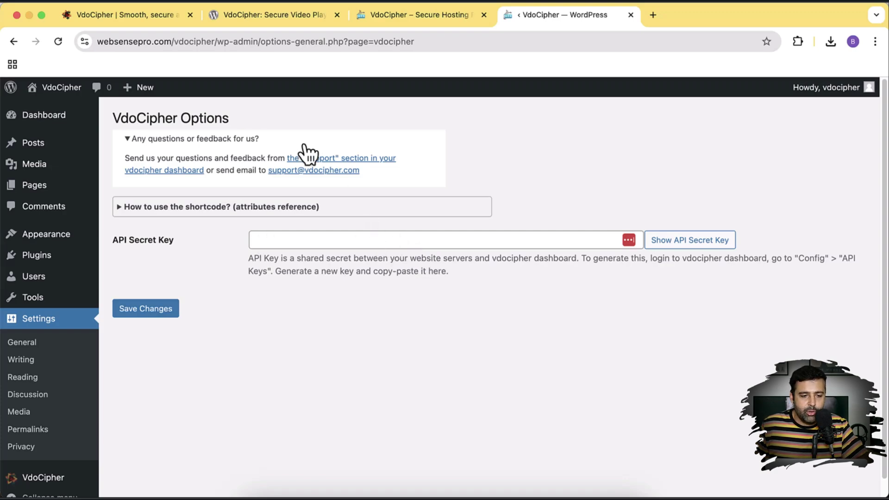
Go back to the VdoCipher embed instructions and open the linked Config section in a new tab
{"action": "left_click", "coordinate": [144, 18]}
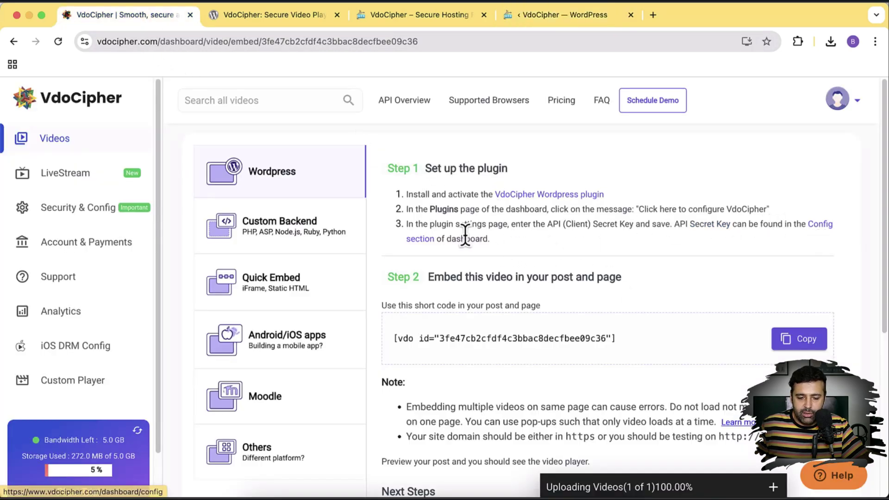
{"action": "left_click", "coordinate": [818, 226]}
{"action": "right_click", "coordinate": [816, 224]}
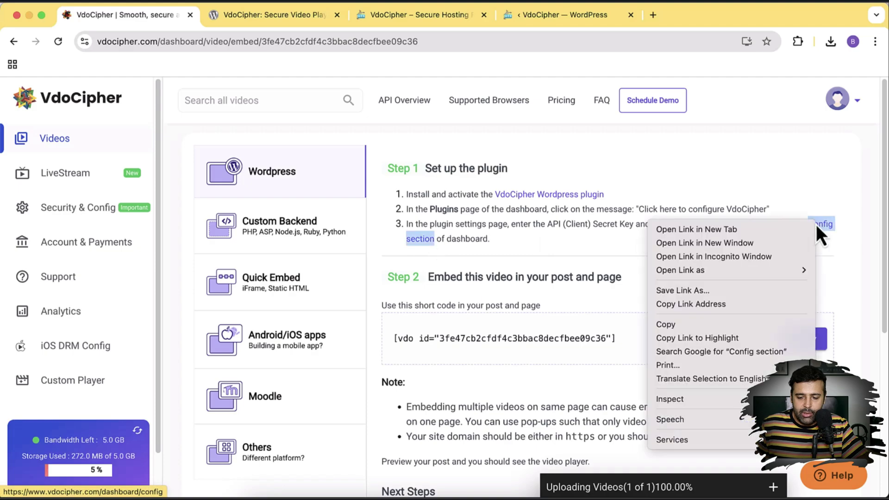
{"action": "left_click", "coordinate": [758, 228]}
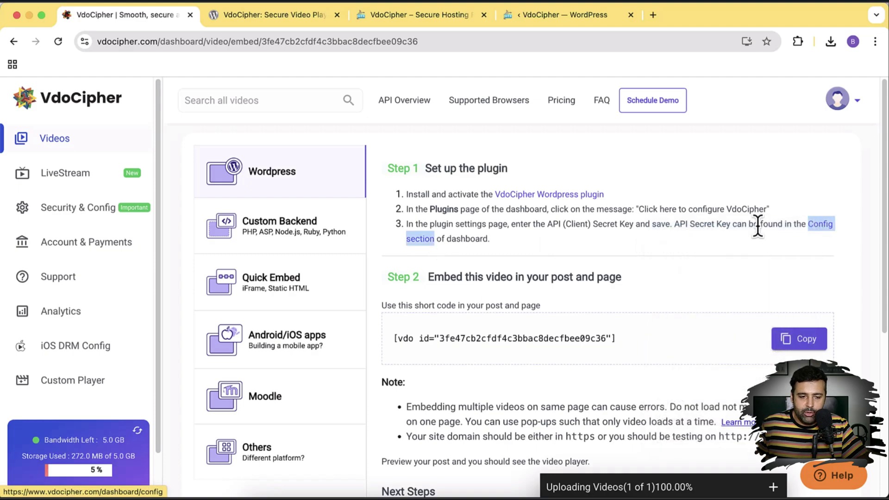
{"action": "left_click", "coordinate": [289, 26]}
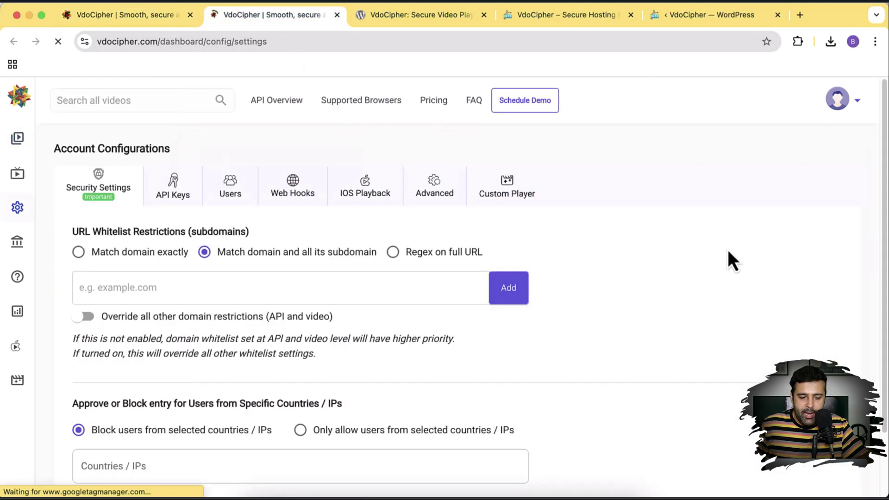
Generate a new API key in the VdoCipher account configurations and dismiss the dialog showing its secret
{"action": "left_click", "coordinate": [188, 204]}
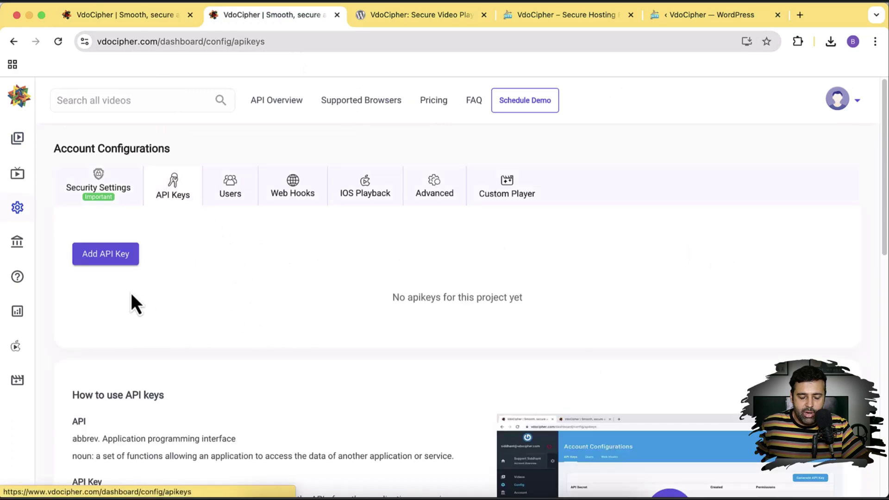
{"action": "left_click", "coordinate": [113, 259]}
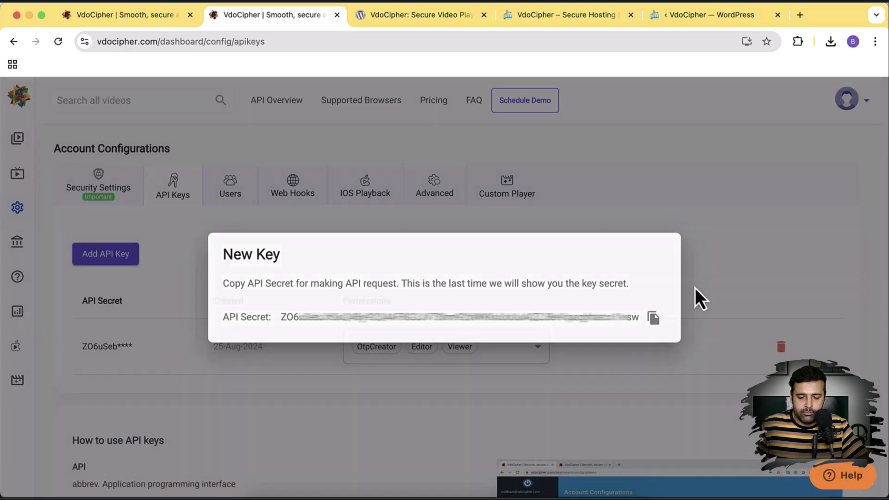
{"action": "left_click", "coordinate": [695, 289]}
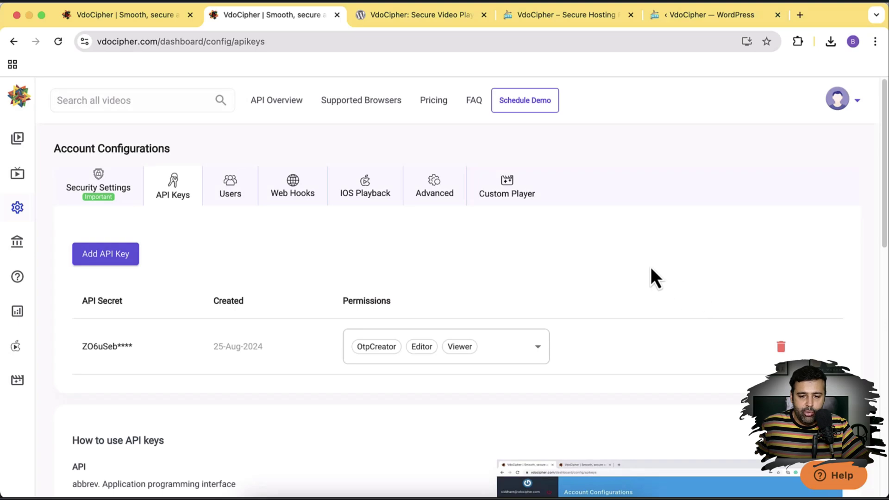
Paste the API key into the API Secret Key field of the WordPress VdoCipher options, save, and dismiss the password manager prompt
{"action": "left_click", "coordinate": [659, 25]}
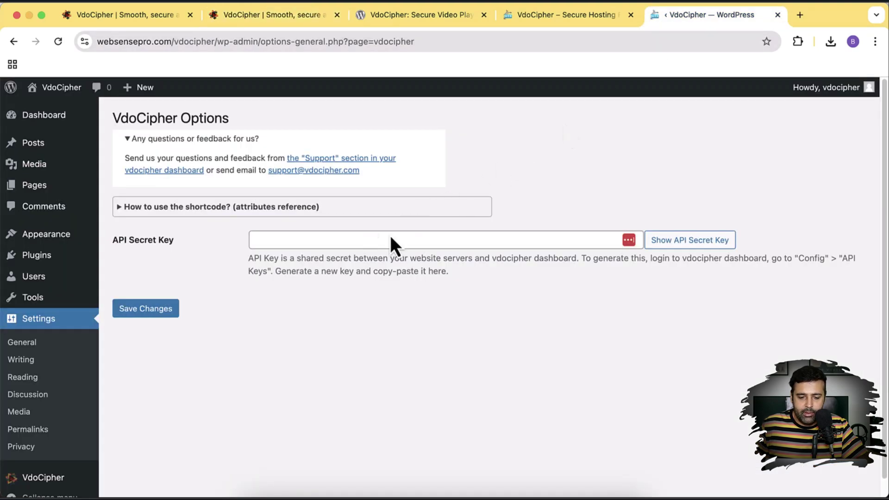
{"action": "left_click", "coordinate": [370, 241]}
{"action": "right_click", "coordinate": [372, 250]}
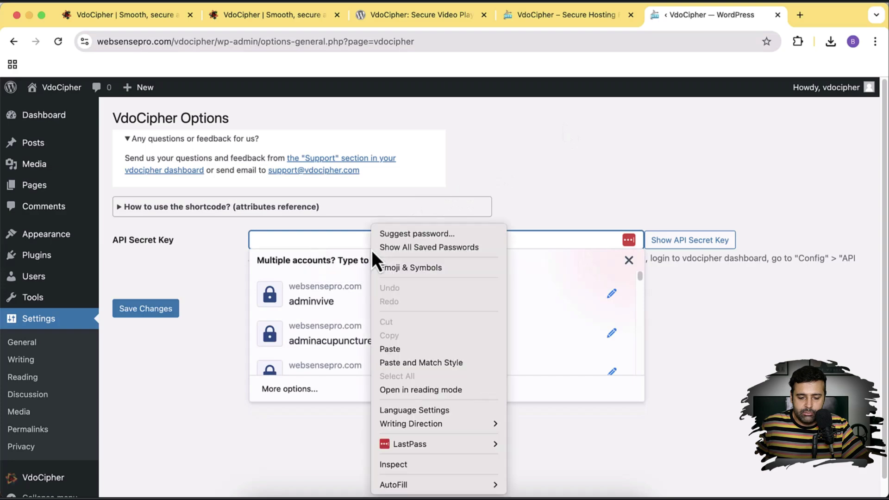
{"action": "left_click", "coordinate": [392, 346]}
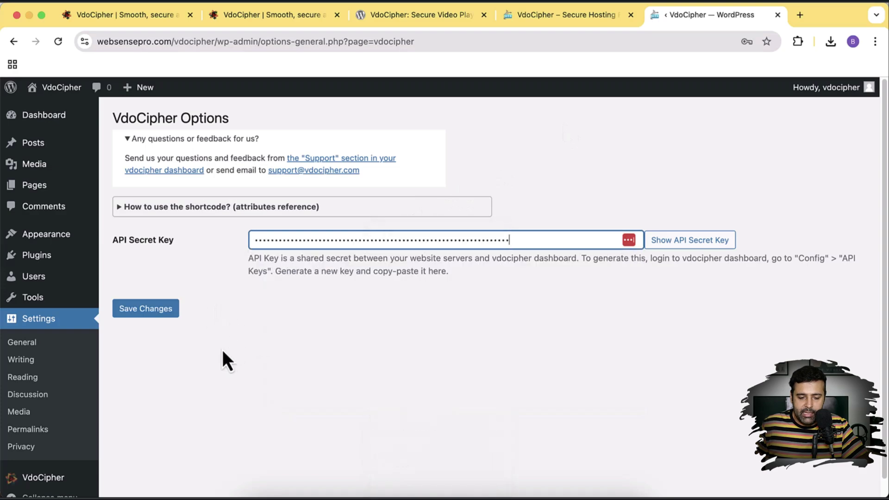
{"action": "left_click", "coordinate": [162, 310]}
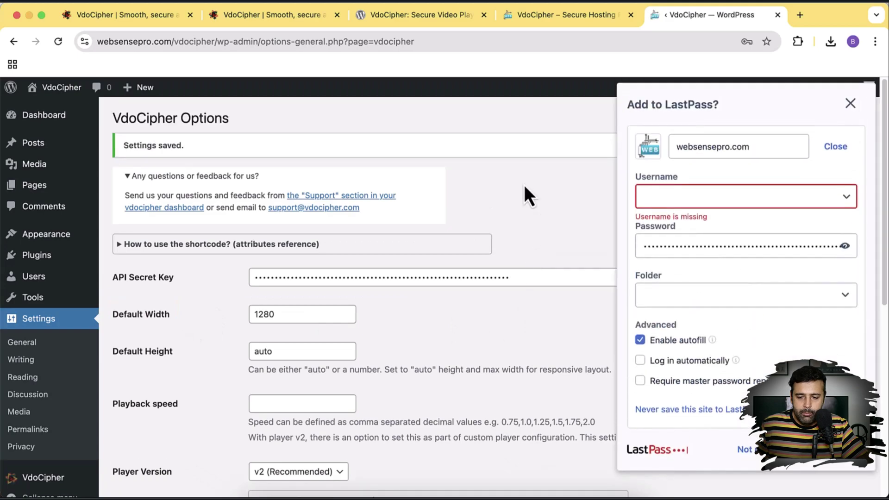
{"action": "left_click", "coordinate": [862, 111]}
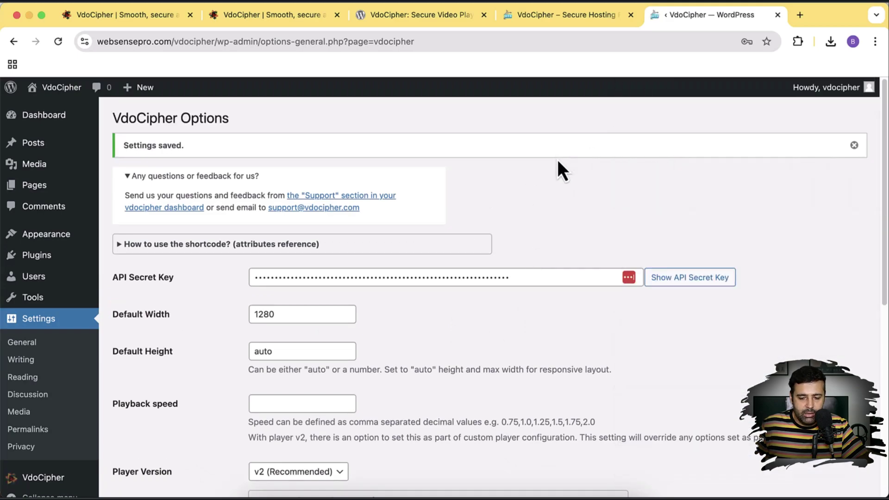
Review the VdoCipher player options, keep the player version at v2 (Recommended), and save the settings
{"action": "scroll", "coordinate": [559, 163], "scroll_direction": "down", "scroll_amount": 5}
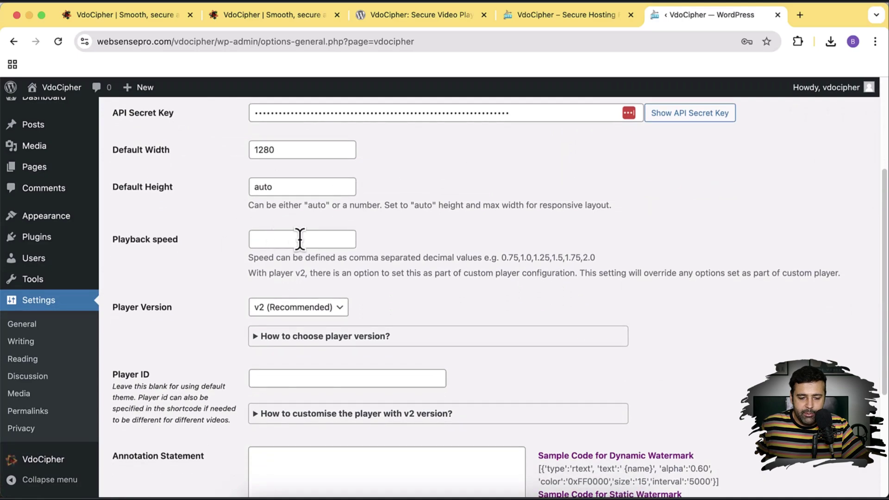
{"action": "left_click", "coordinate": [300, 239]}
{"action": "scroll", "coordinate": [519, 234], "scroll_direction": "down", "scroll_amount": 1}
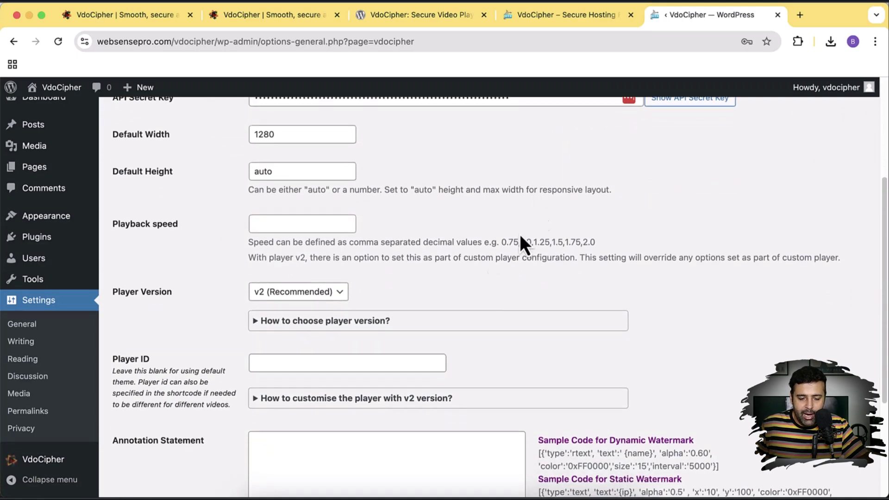
{"action": "left_click", "coordinate": [338, 292]}
{"action": "left_click", "coordinate": [499, 269]}
{"action": "scroll", "coordinate": [463, 199], "scroll_direction": "down", "scroll_amount": 2}
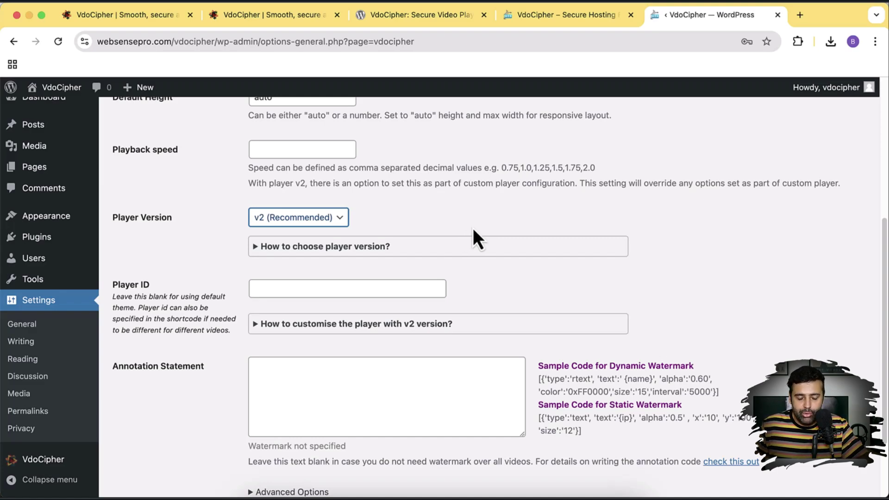
{"action": "scroll", "coordinate": [542, 194], "scroll_direction": "down", "scroll_amount": 1}
{"action": "scroll", "coordinate": [537, 185], "scroll_direction": "down", "scroll_amount": 4}
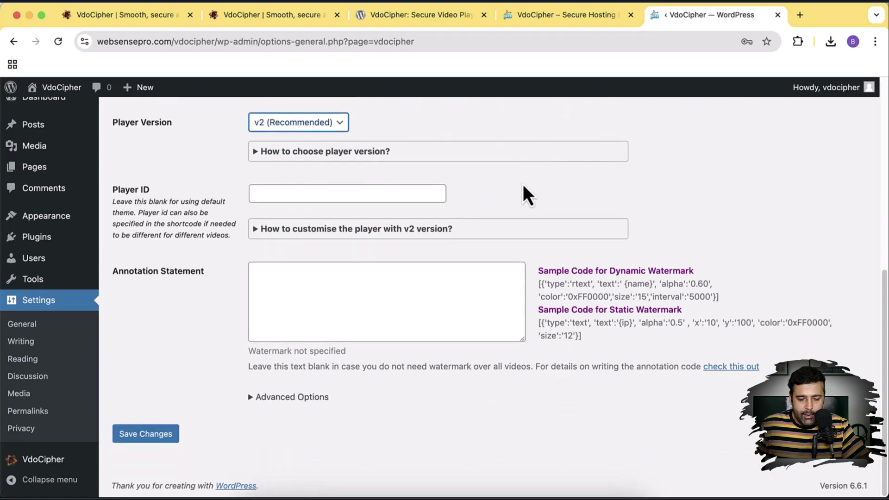
{"action": "scroll", "coordinate": [526, 192], "scroll_direction": "up", "scroll_amount": 4}
{"action": "scroll", "coordinate": [264, 345], "scroll_direction": "down", "scroll_amount": 4}
{"action": "left_click", "coordinate": [141, 435]}
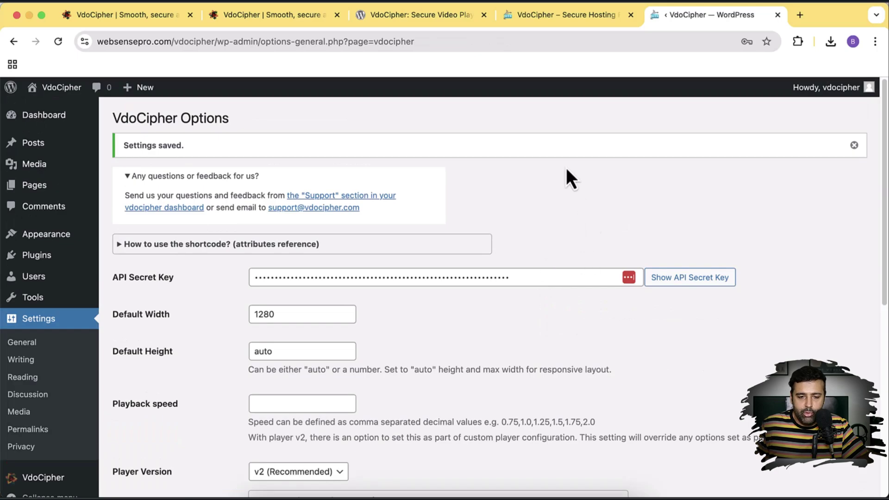
Switch to the website's front end, open Sample Page, and look through its content
{"action": "left_click", "coordinate": [551, 18]}
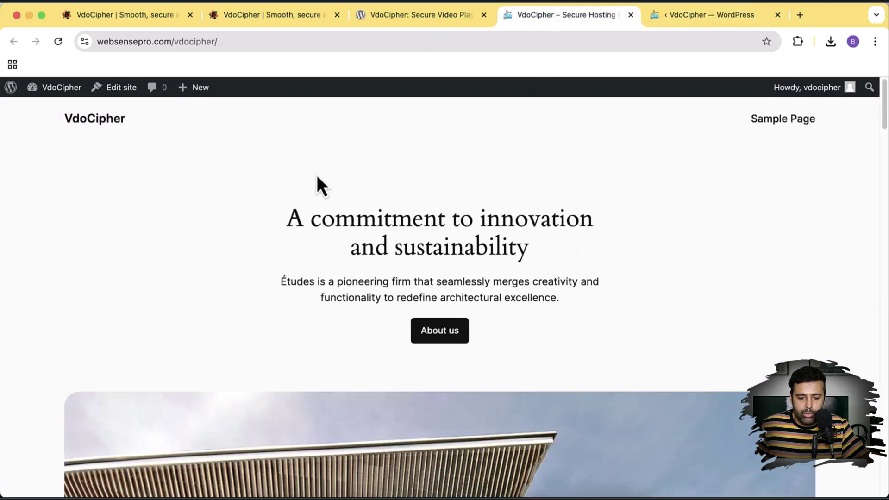
{"action": "scroll", "coordinate": [547, 236], "scroll_direction": "down", "scroll_amount": 1}
{"action": "scroll", "coordinate": [543, 242], "scroll_direction": "up", "scroll_amount": 3}
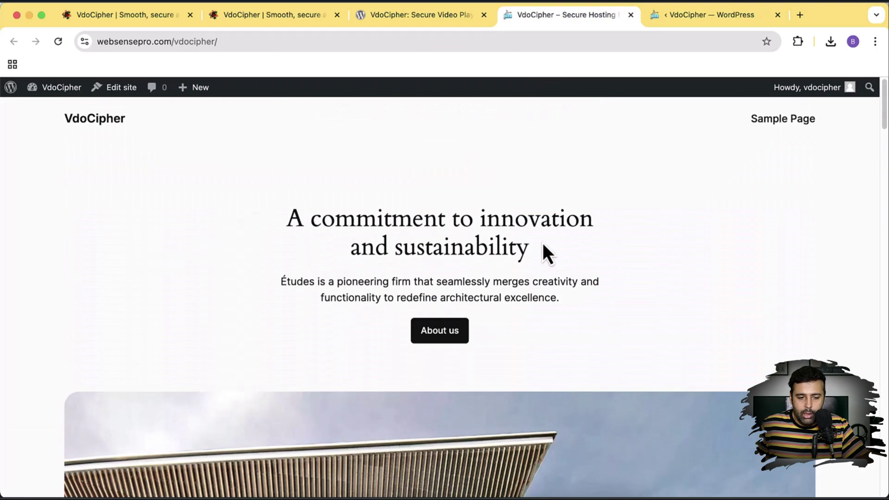
{"action": "left_click", "coordinate": [752, 122]}
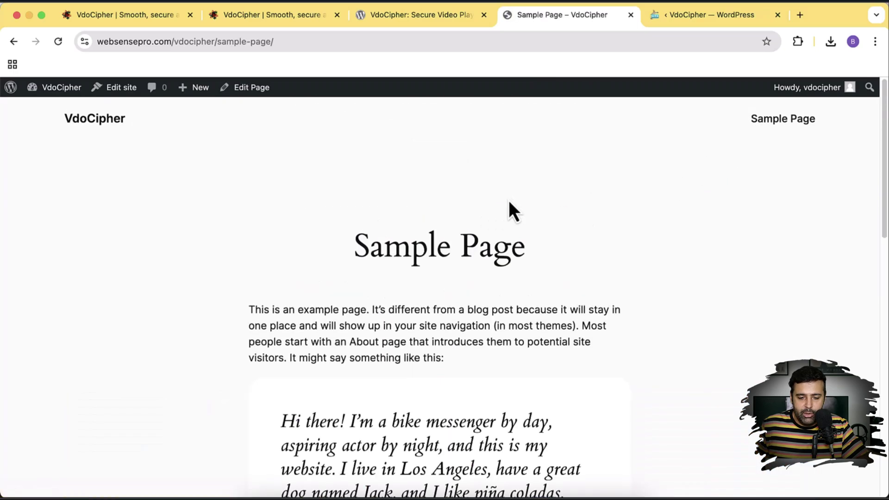
{"action": "scroll", "coordinate": [667, 204], "scroll_direction": "down", "scroll_amount": 15}
{"action": "scroll", "coordinate": [667, 211], "scroll_direction": "up", "scroll_amount": 12}
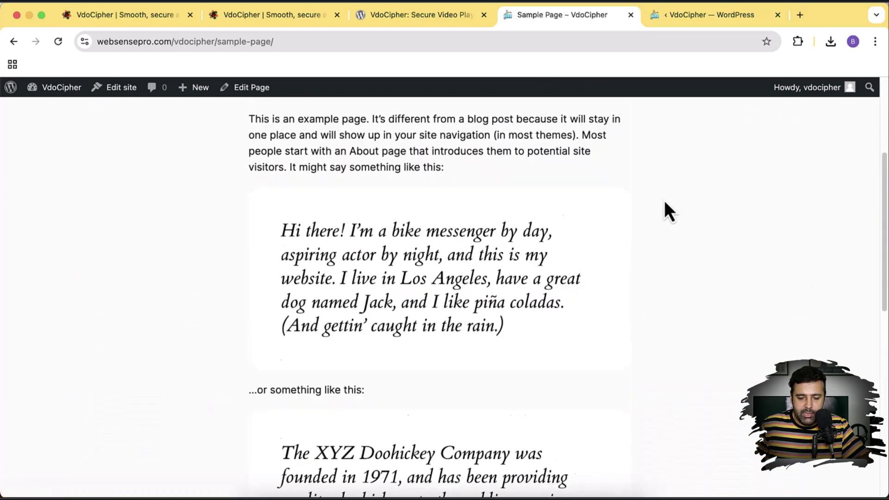
{"action": "scroll", "coordinate": [626, 241], "scroll_direction": "up", "scroll_amount": 4}
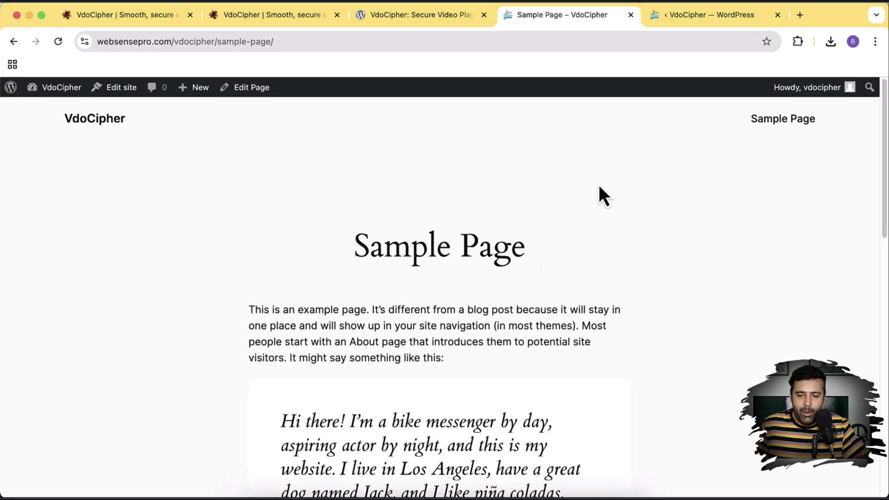
Go back to the WordPress admin and open Sample Page for editing from the list of all pages
{"action": "left_click", "coordinate": [676, 21]}
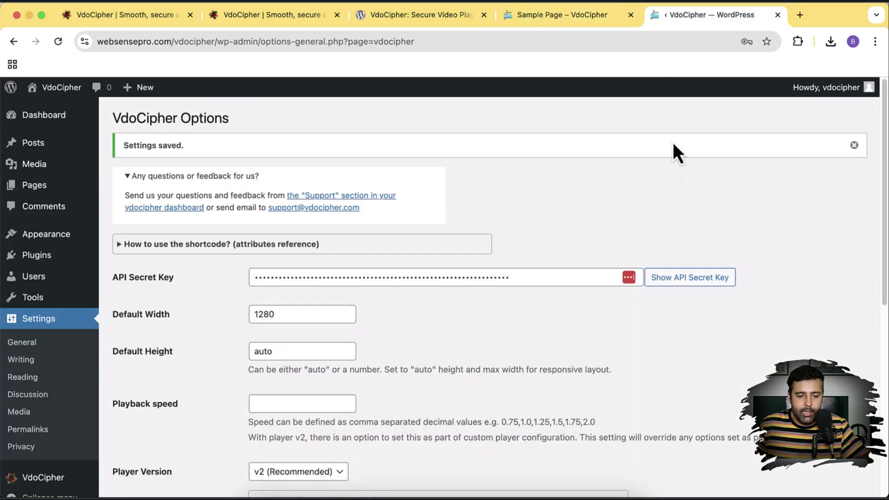
{"action": "mouse_move", "coordinate": [18, 191]}
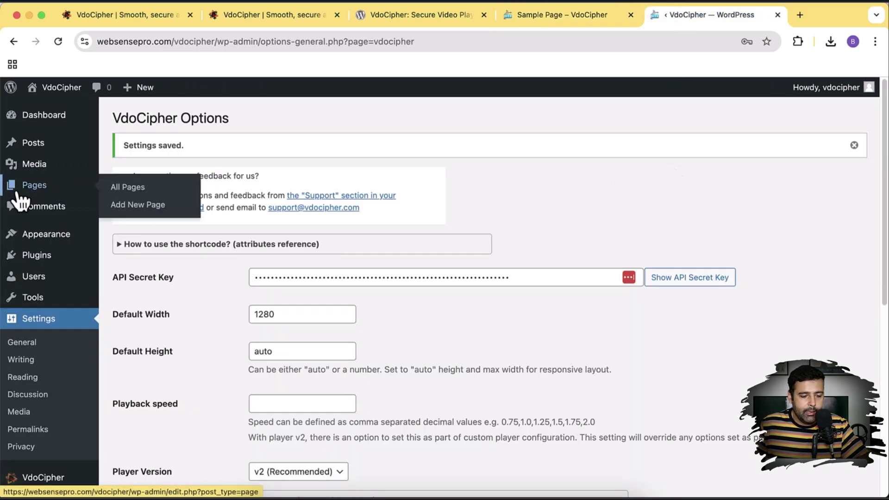
{"action": "left_click", "coordinate": [163, 194]}
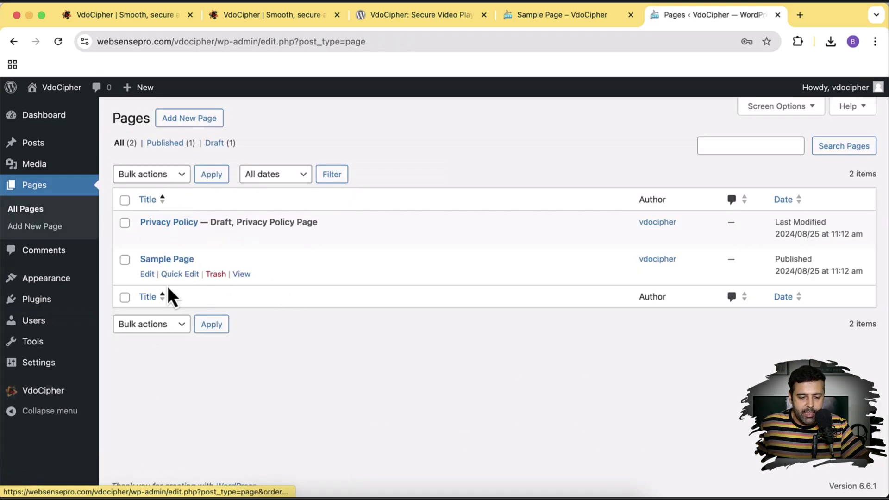
{"action": "left_click", "coordinate": [147, 274]}
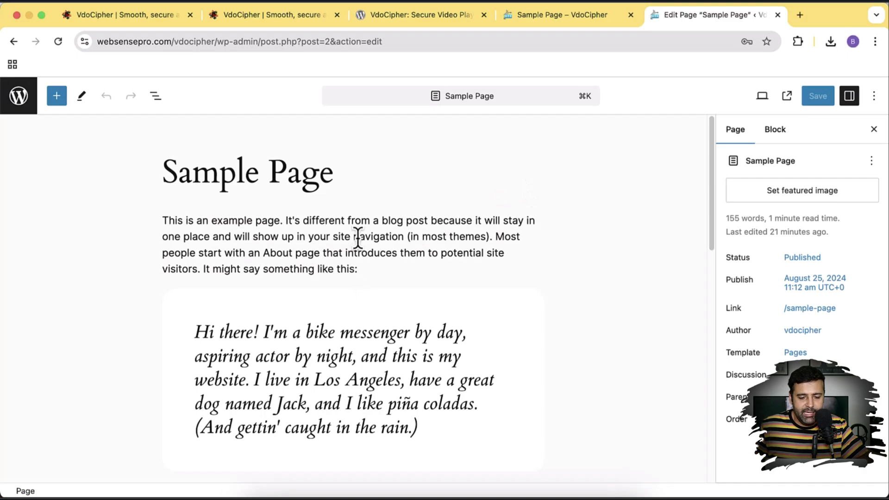
Delete the introductory paragraph and the first quote block from Sample Page
{"action": "left_click", "coordinate": [358, 238]}
{"action": "left_click", "coordinate": [372, 194]}
{"action": "scroll", "coordinate": [469, 410], "scroll_direction": "down", "scroll_amount": 2}
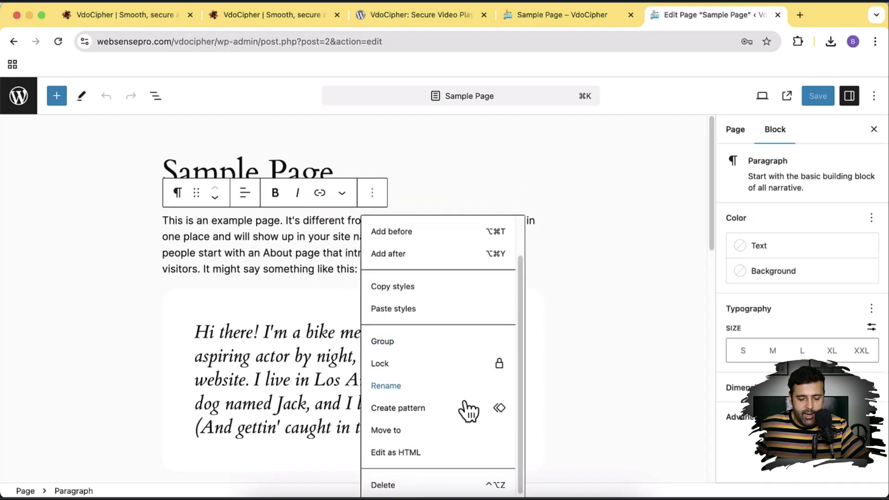
{"action": "left_click", "coordinate": [423, 485]}
{"action": "left_click", "coordinate": [382, 327]}
{"action": "key", "text": "ctrl+alt+z"}
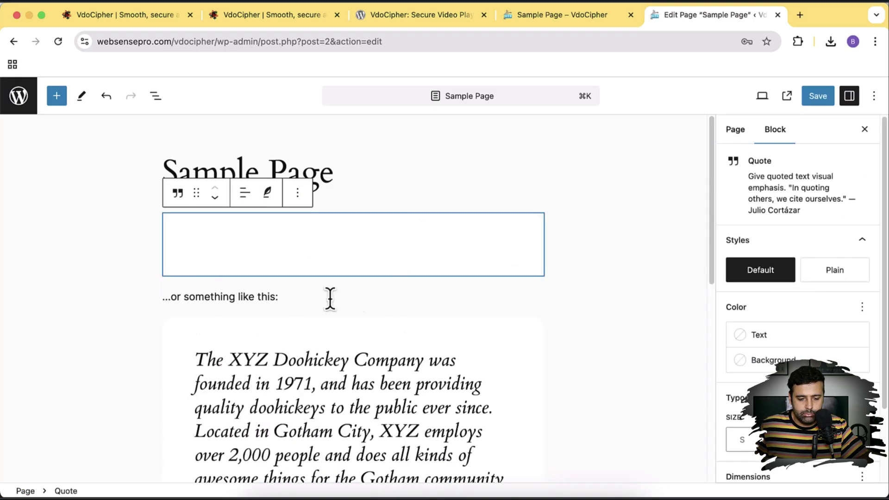
{"action": "left_click", "coordinate": [297, 192]}
{"action": "left_click", "coordinate": [359, 485]}
Delete the "...or something like this:" line, the second quote and the closing paragraph to empty the page body
{"action": "key", "text": "ctrl+alt+z"}
{"action": "left_click", "coordinate": [349, 292]}
{"action": "key", "text": "ctrl+alt+z"}
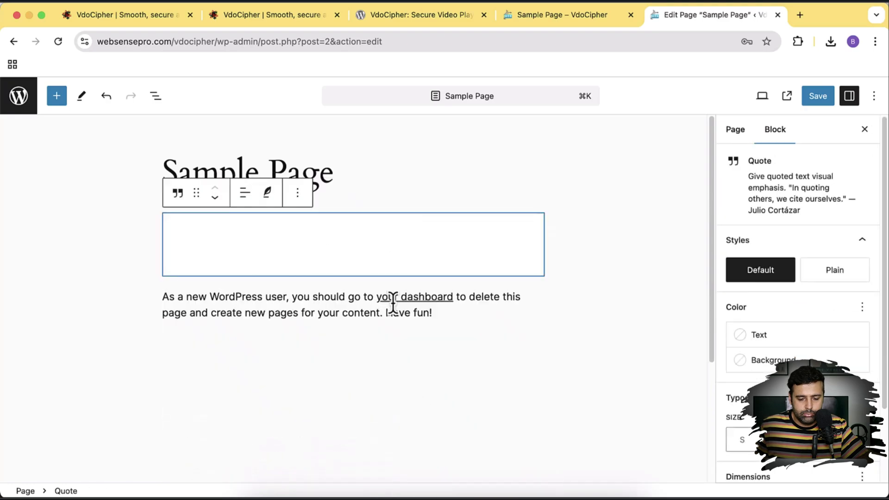
{"action": "left_click", "coordinate": [392, 303]}
{"action": "left_click", "coordinate": [371, 265]}
{"action": "key", "text": "ctrl+alt+z"}
{"action": "left_click", "coordinate": [260, 193]}
{"action": "left_click", "coordinate": [359, 482]}
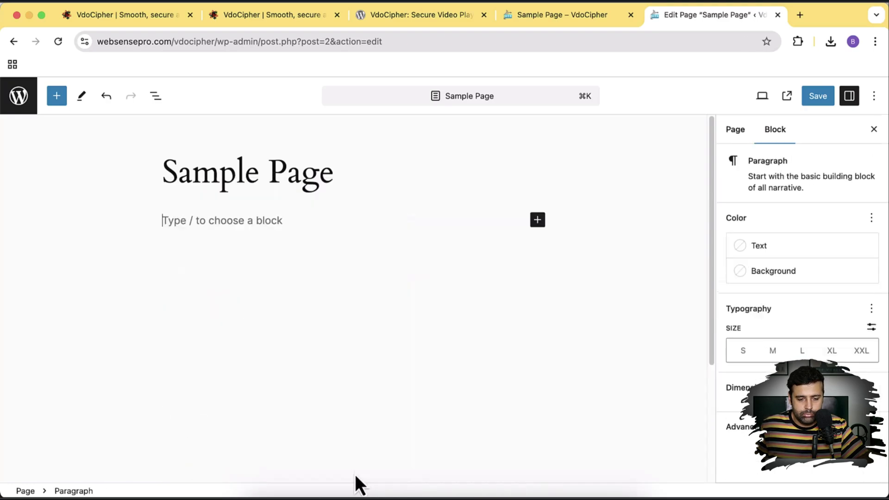
{"action": "left_click", "coordinate": [404, 251]}
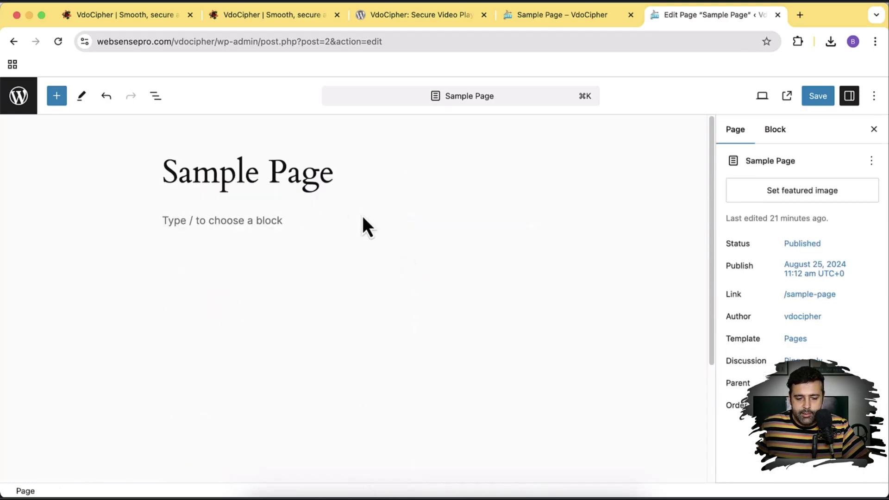
Search the block inserter for "vd" and add a VdoCipher block to the empty page body
{"action": "left_click", "coordinate": [326, 221]}
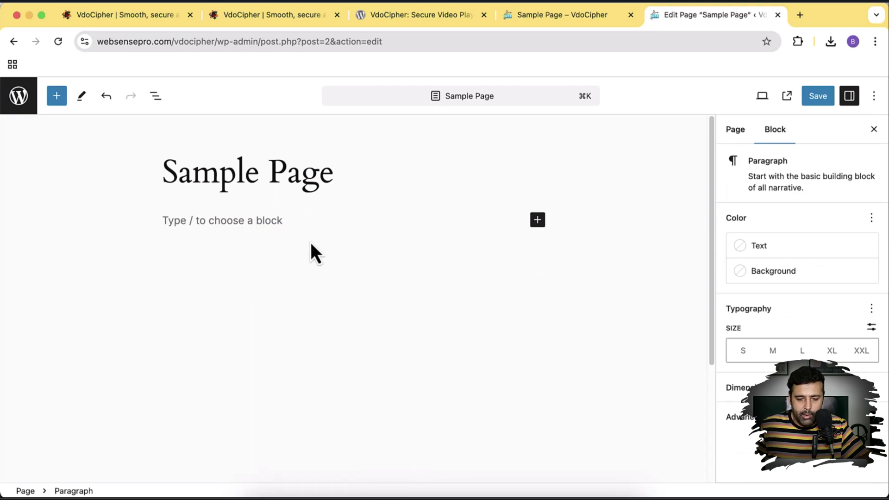
{"action": "left_click", "coordinate": [541, 223]}
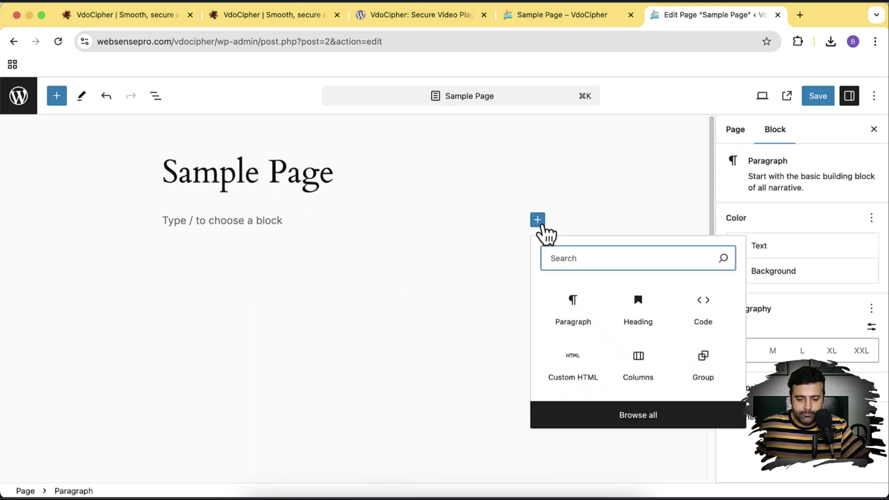
{"action": "type", "text": "vd"}
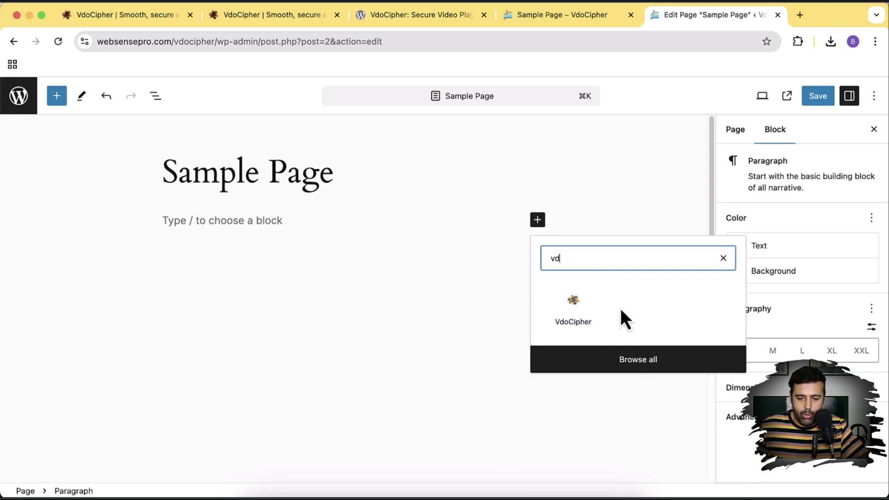
{"action": "left_click", "coordinate": [573, 313]}
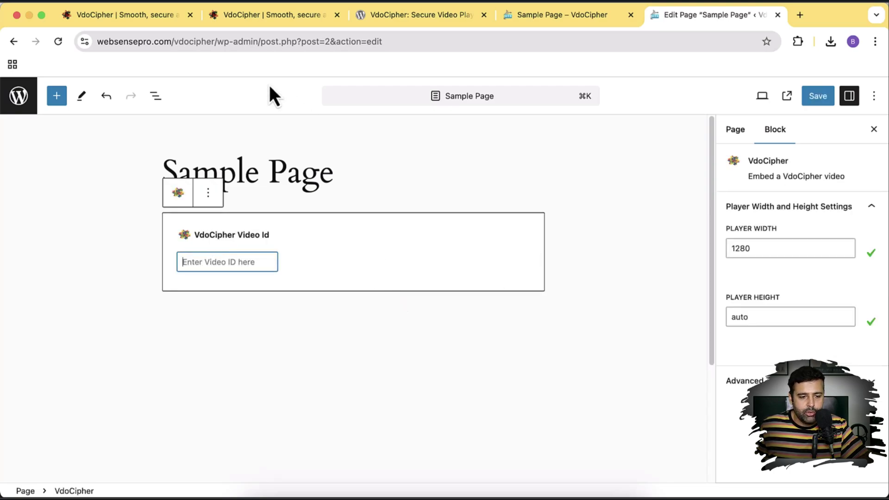
Copy the video ID 3fe47cb2cfdf4c3bbac8decfbee09c36 from the VdoCipher dashboard's embed shortcode into the block's VdoCipher Video Id field
{"action": "left_click", "coordinate": [146, 19]}
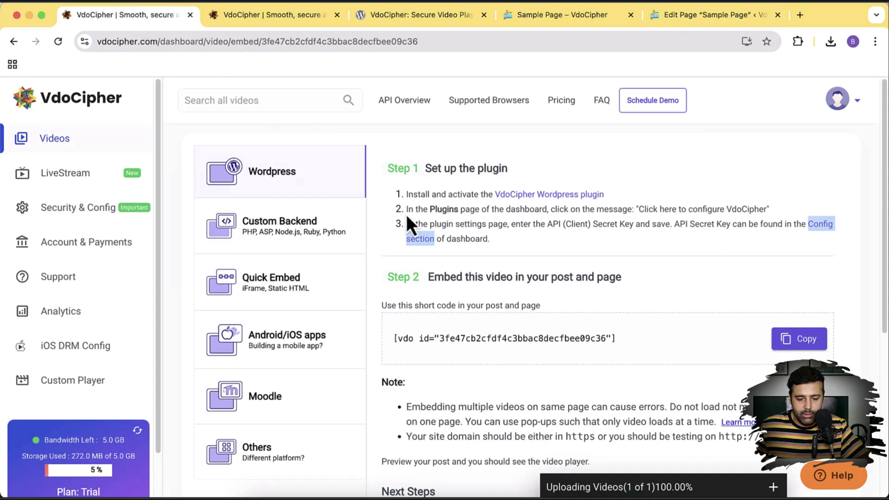
{"action": "scroll", "coordinate": [601, 306], "scroll_direction": "down", "scroll_amount": 2}
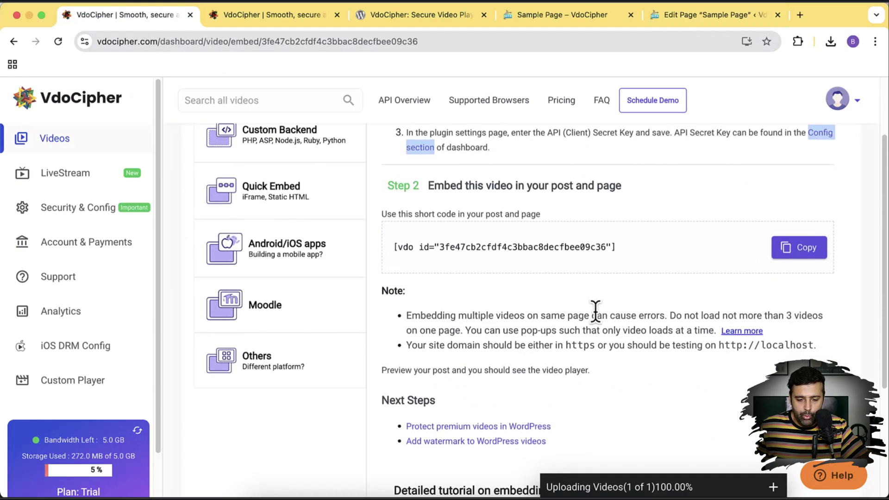
{"action": "scroll", "coordinate": [506, 266], "scroll_direction": "up", "scroll_amount": 2}
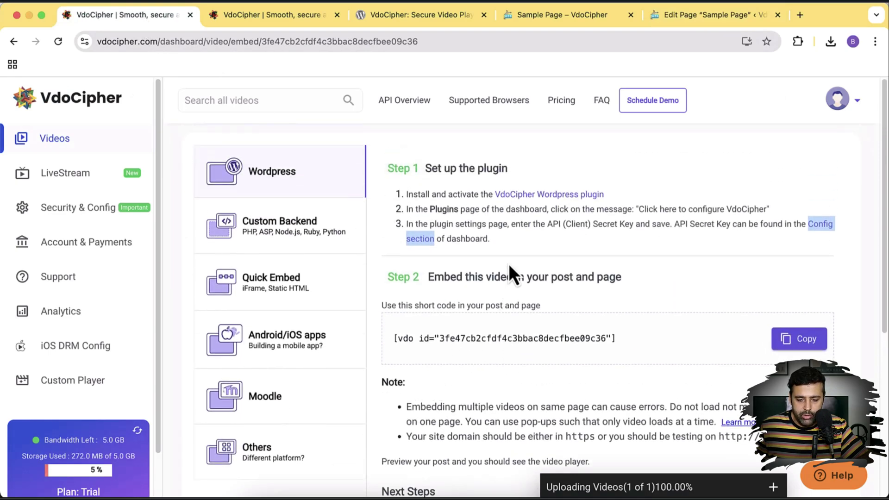
{"action": "left_click_drag", "start_coordinate": [439, 338], "coordinate": [606, 338]}
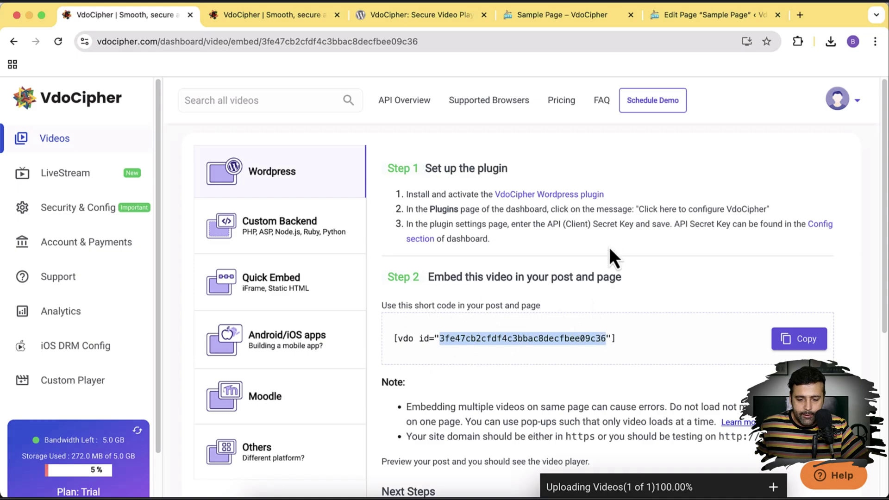
{"action": "left_click", "coordinate": [699, 16]}
{"action": "key", "text": "super+v"}
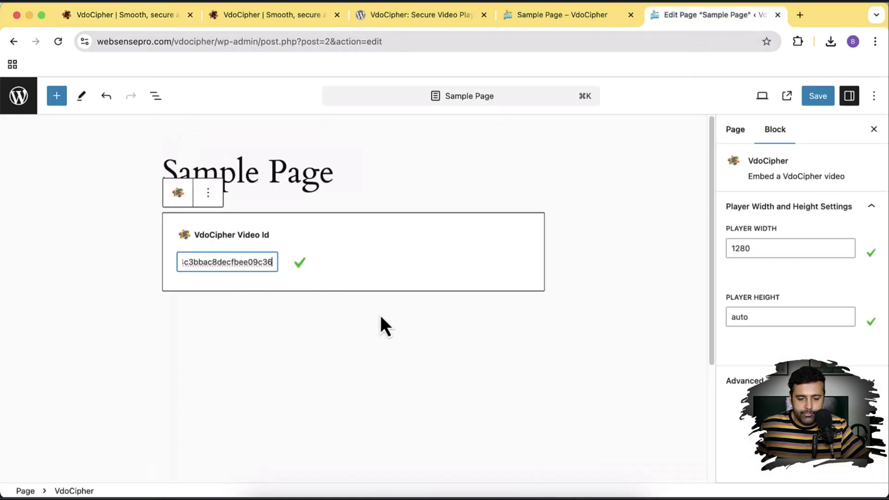
Save the updated Sample Page and inspect the embedded VdoCipher player on the published page
{"action": "left_click", "coordinate": [808, 101]}
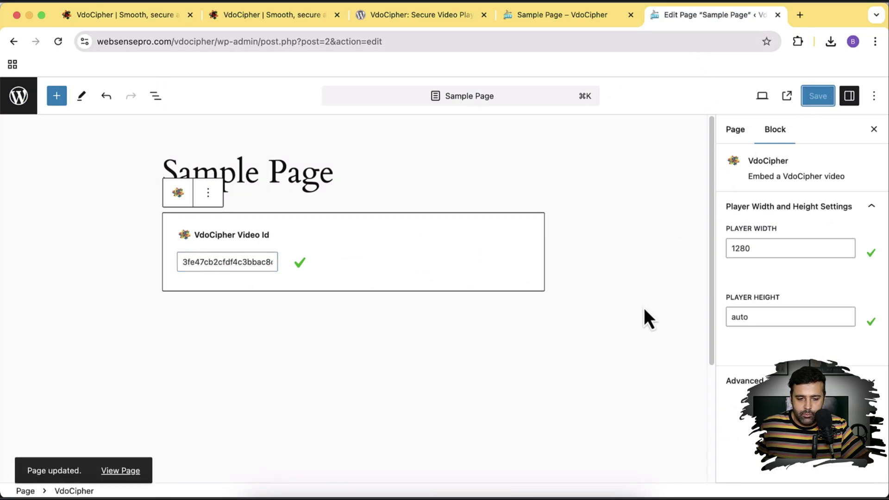
{"action": "left_click", "coordinate": [591, 21]}
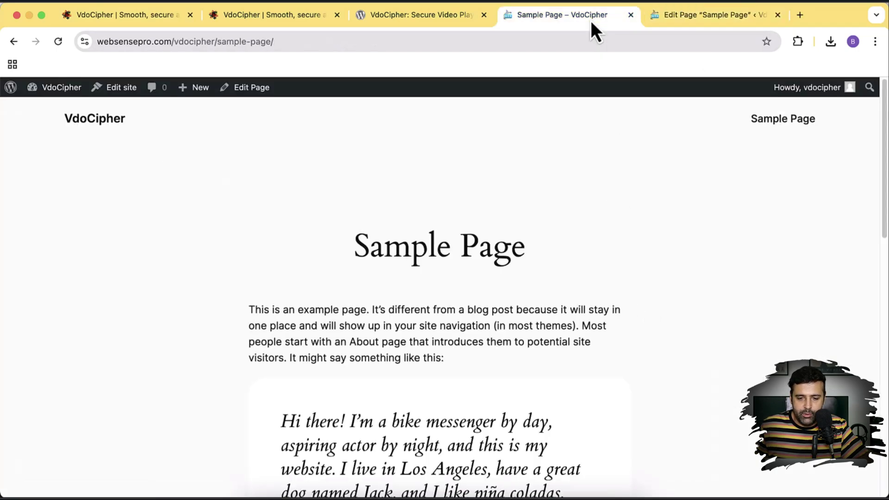
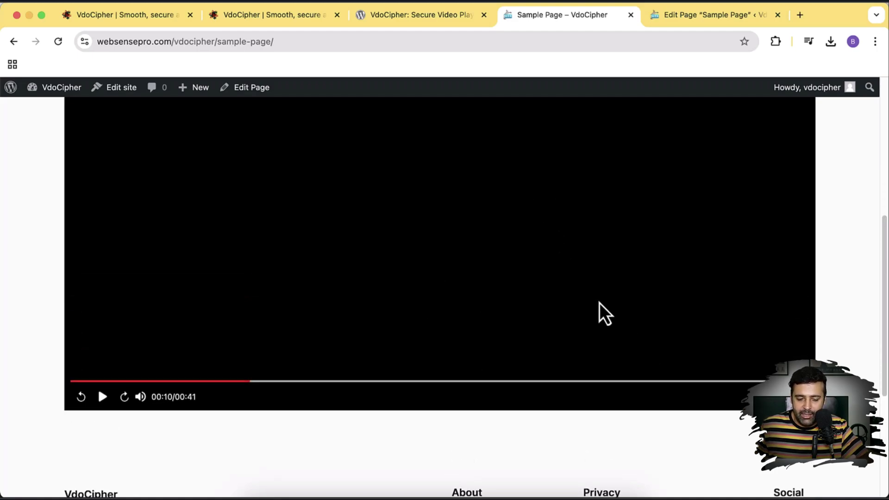
{"action": "scroll", "coordinate": [600, 303], "scroll_direction": "up", "scroll_amount": 5}
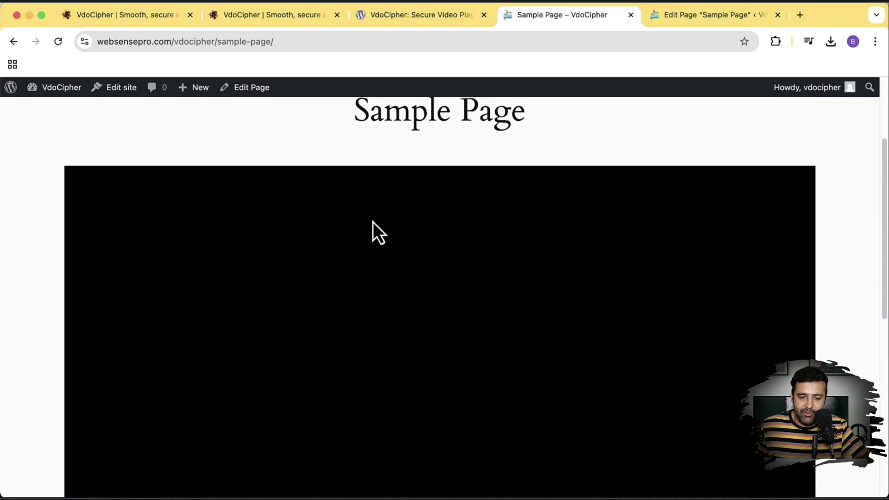
{"action": "scroll", "coordinate": [579, 209], "scroll_direction": "down", "scroll_amount": 2}
{"action": "scroll", "coordinate": [580, 208], "scroll_direction": "down", "scroll_amount": 1}
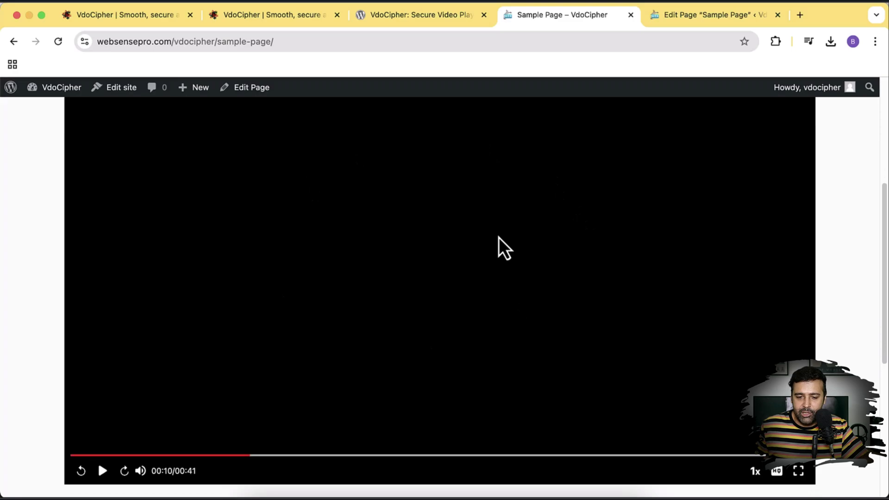
{"action": "scroll", "coordinate": [351, 245], "scroll_direction": "down", "scroll_amount": 1}
{"action": "scroll", "coordinate": [448, 230], "scroll_direction": "up", "scroll_amount": 5}
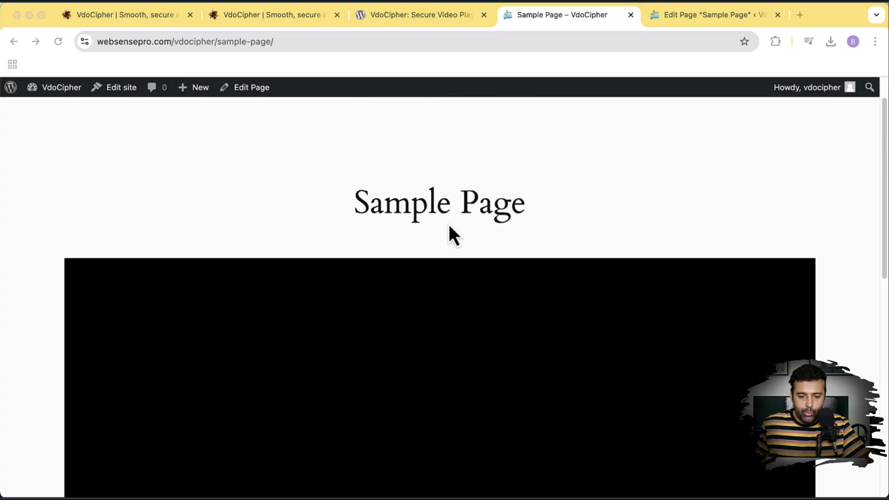
{"action": "scroll", "coordinate": [449, 224], "scroll_direction": "down", "scroll_amount": 5}
{"action": "scroll", "coordinate": [417, 213], "scroll_direction": "up", "scroll_amount": 3}
Open the VdoCipher dashboard's Videos list in a separate browser tab, make it the first tab and view the uploaded videos
{"action": "left_click", "coordinate": [154, 21]}
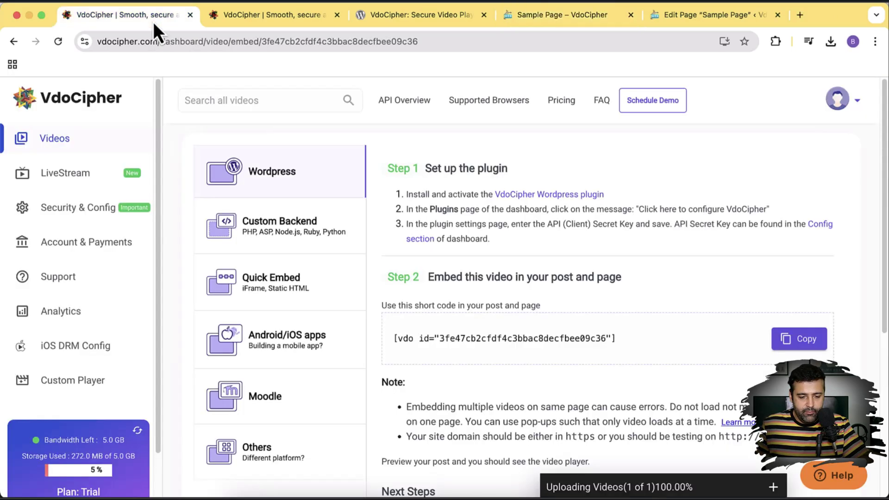
{"action": "left_click", "coordinate": [225, 24]}
{"action": "key", "text": "ctrl+shift+Tab"}
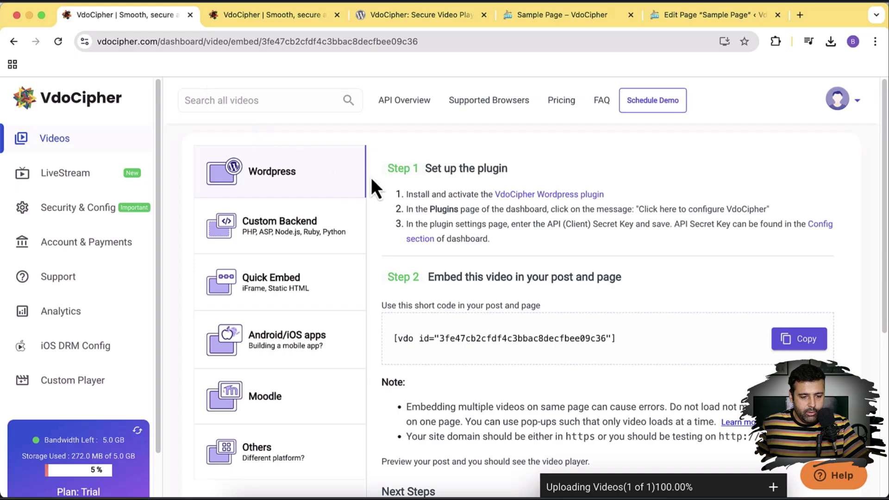
{"action": "left_click", "coordinate": [63, 147], "text": "super"}
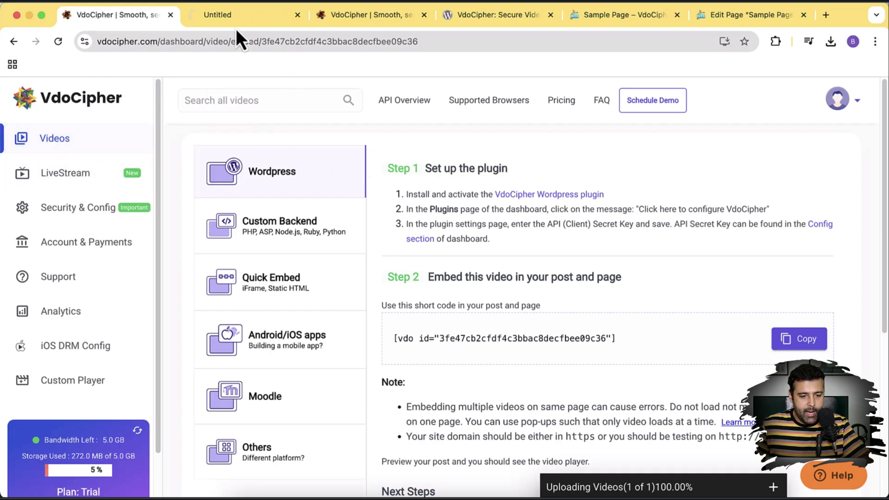
{"action": "left_click", "coordinate": [182, 24]}
{"action": "left_click_drag", "start_coordinate": [182, 23], "coordinate": [169, 23]}
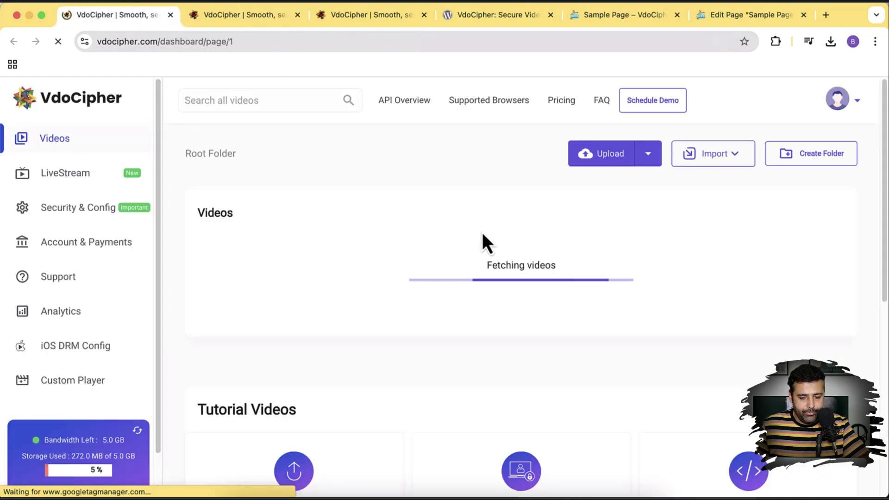
{"action": "scroll", "coordinate": [398, 241], "scroll_direction": "down", "scroll_amount": 1}
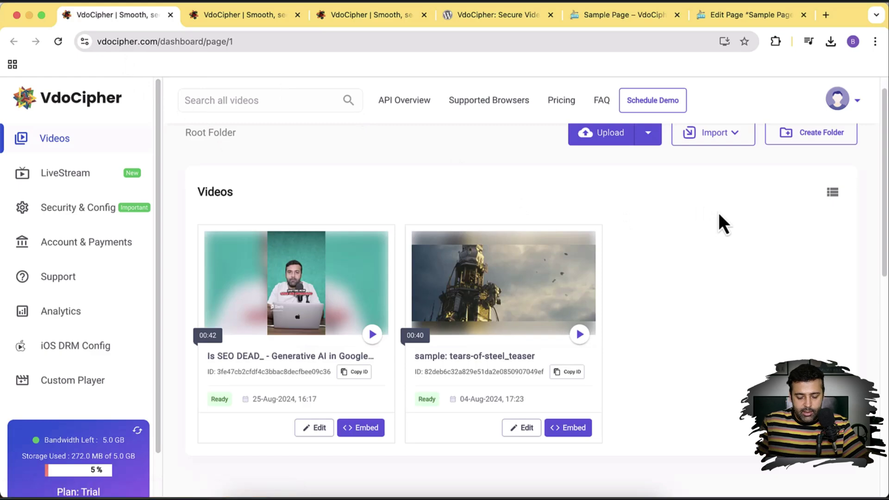
Find the Downloads folder on the Mac and open the original "Is SEO DEAD_ - Generative AI in Google Search.mp4" from it
{"action": "key", "text": "super+space"}
{"action": "type", "text": "downloads"}
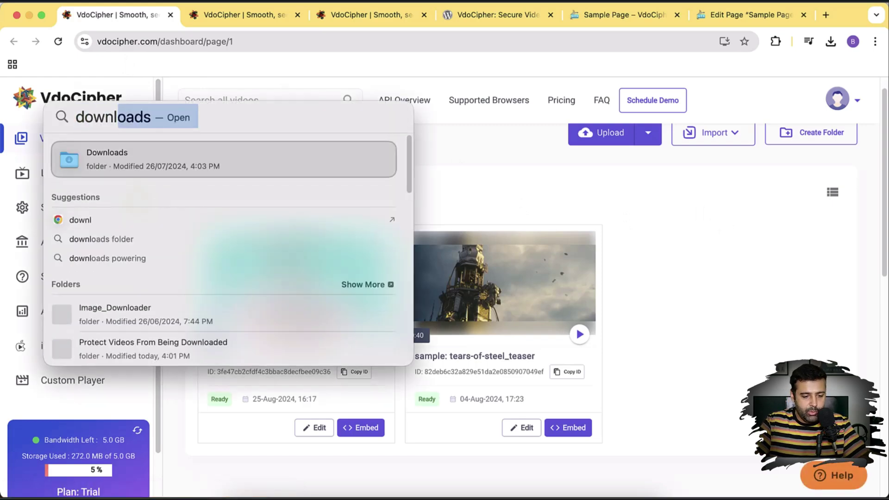
{"action": "key", "text": "Return"}
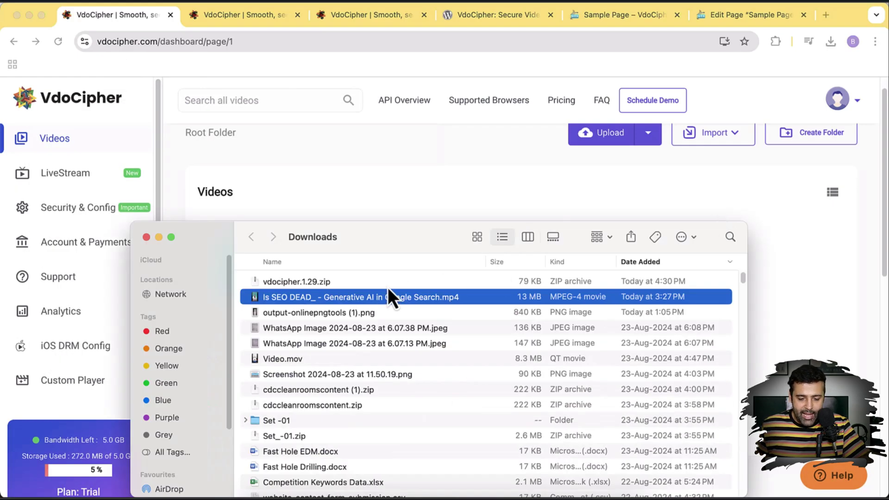
{"action": "double_click", "coordinate": [480, 298]}
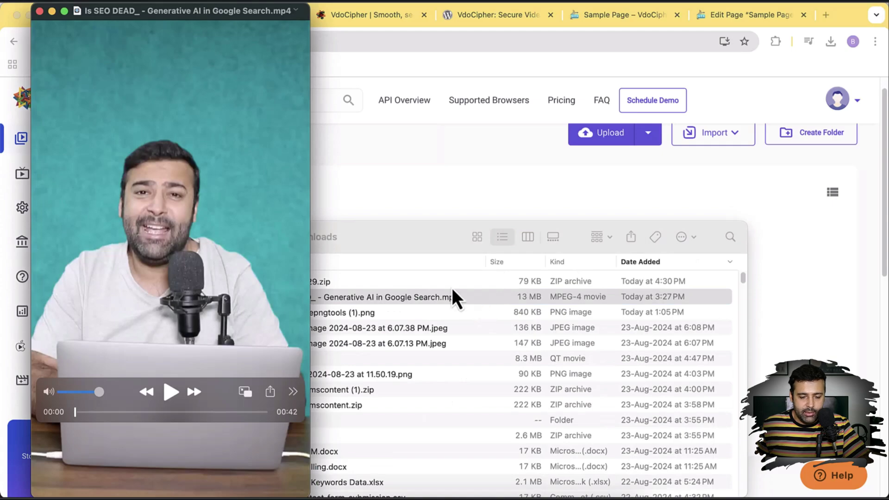
{"action": "left_click_drag", "start_coordinate": [440, 244], "coordinate": [598, 498]}
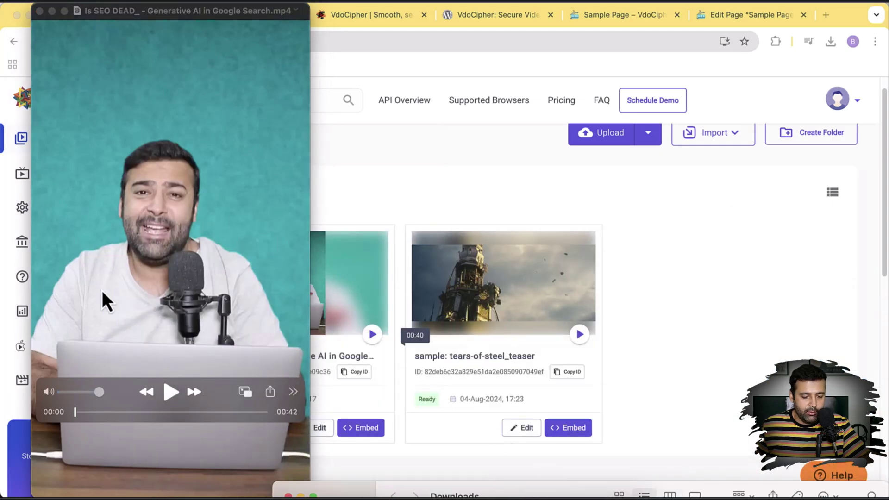
Play the original local video for a few seconds, then close its player and return to the VdoCipher Videos list
{"action": "left_click", "coordinate": [171, 392]}
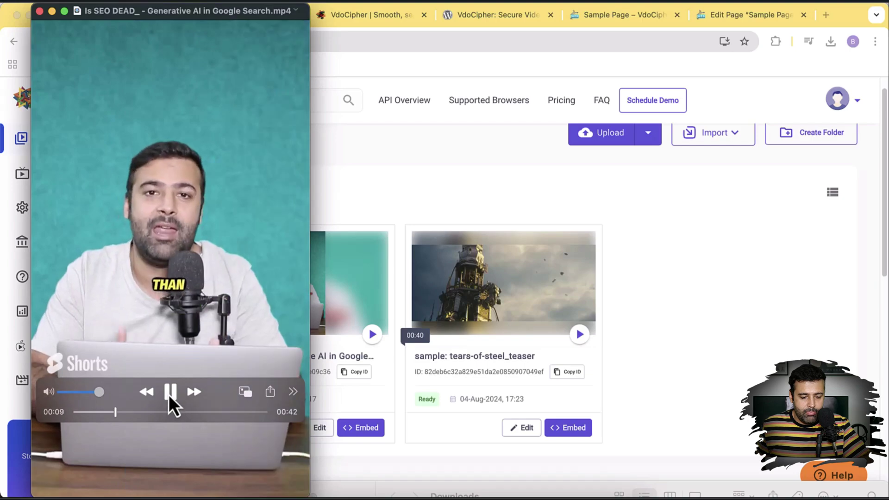
{"action": "left_click", "coordinate": [170, 394]}
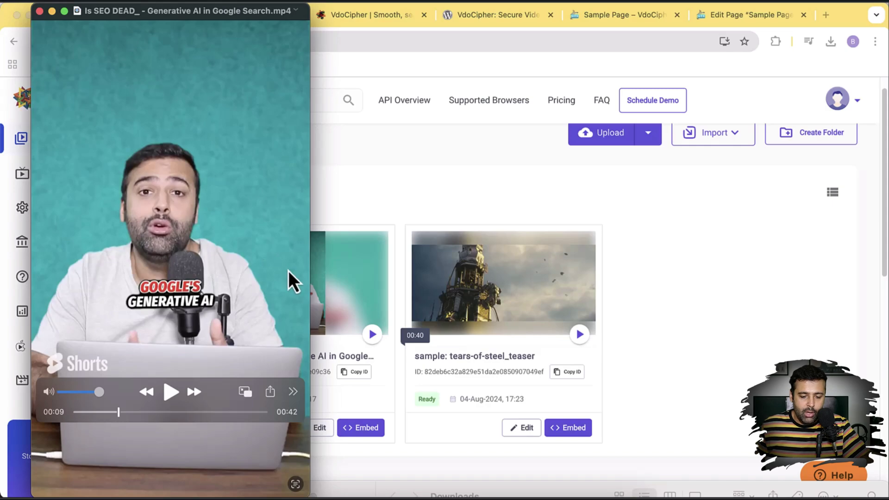
{"action": "left_click", "coordinate": [40, 11]}
{"action": "left_click", "coordinate": [324, 199]}
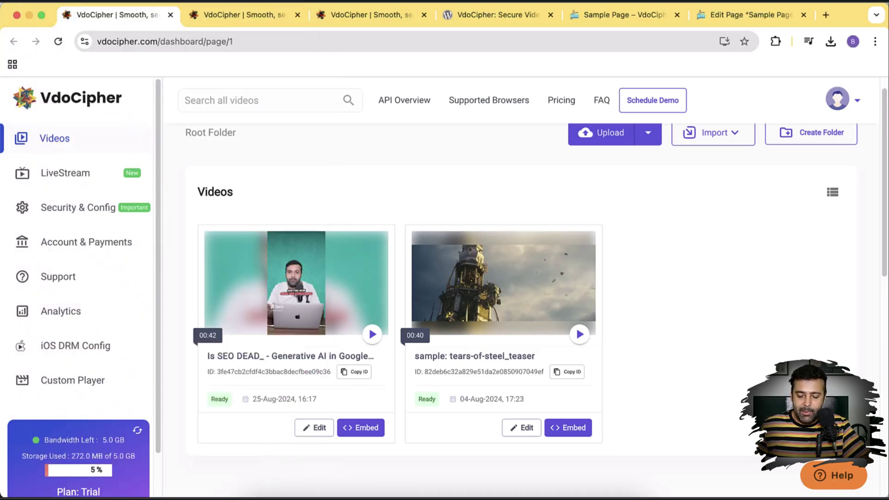
{"action": "left_click", "coordinate": [745, 492]}
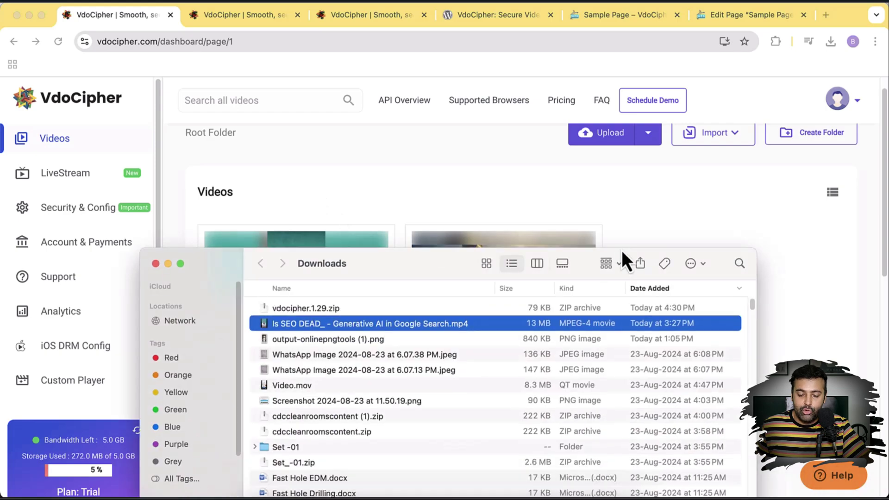
{"action": "left_click", "coordinate": [139, 191]}
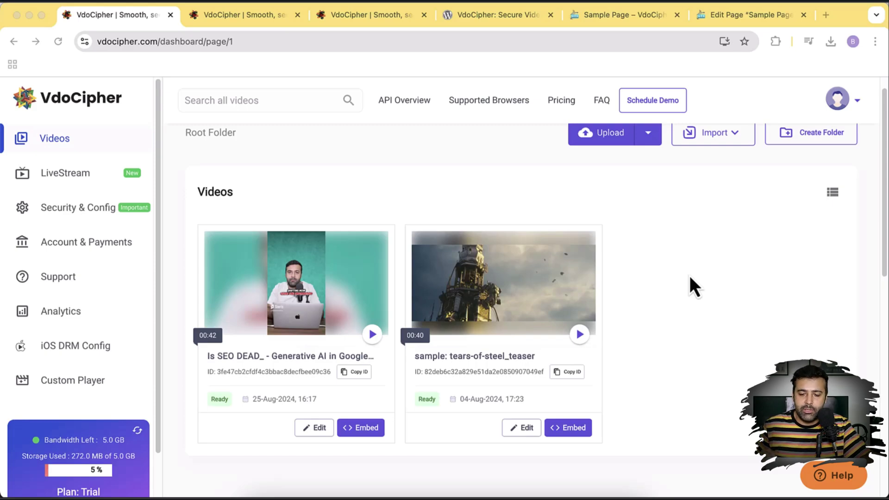
Return to the published Sample Page and look over the embedded video player again
{"action": "left_click", "coordinate": [623, 19]}
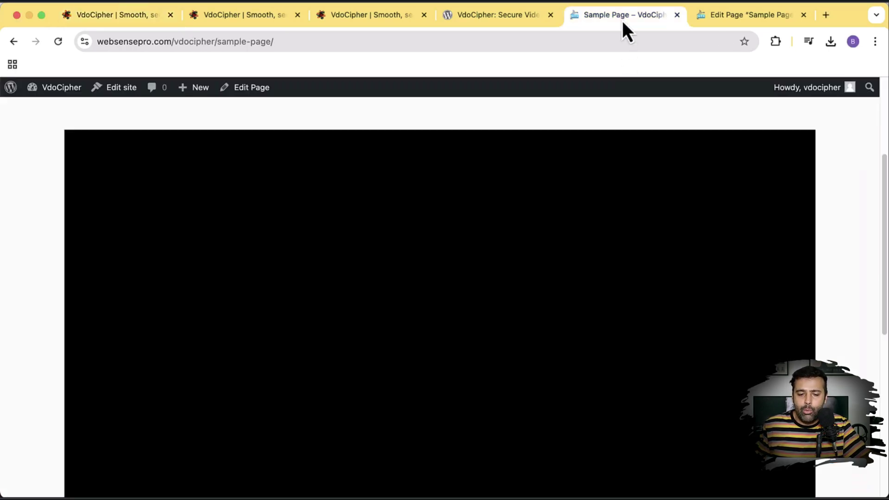
{"action": "scroll", "coordinate": [837, 292], "scroll_direction": "down", "scroll_amount": 4}
{"action": "scroll", "coordinate": [838, 292], "scroll_direction": "up", "scroll_amount": 2}
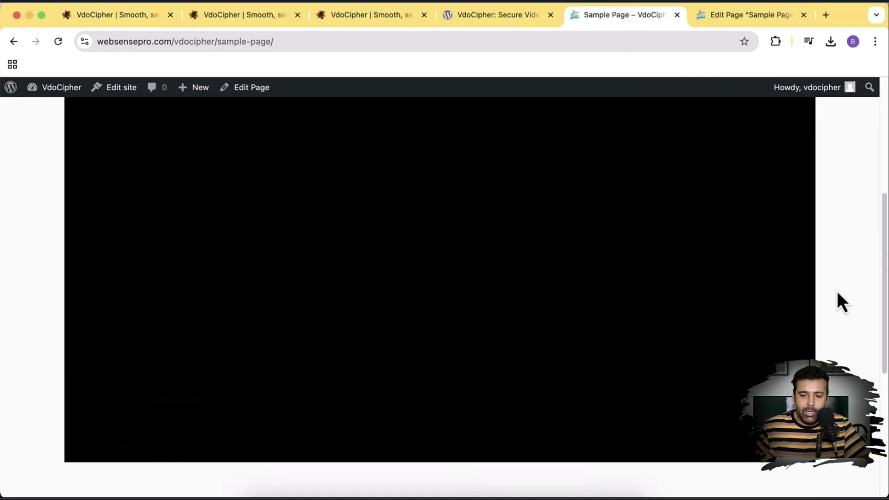
{"action": "scroll", "coordinate": [837, 290], "scroll_direction": "up", "scroll_amount": 3}
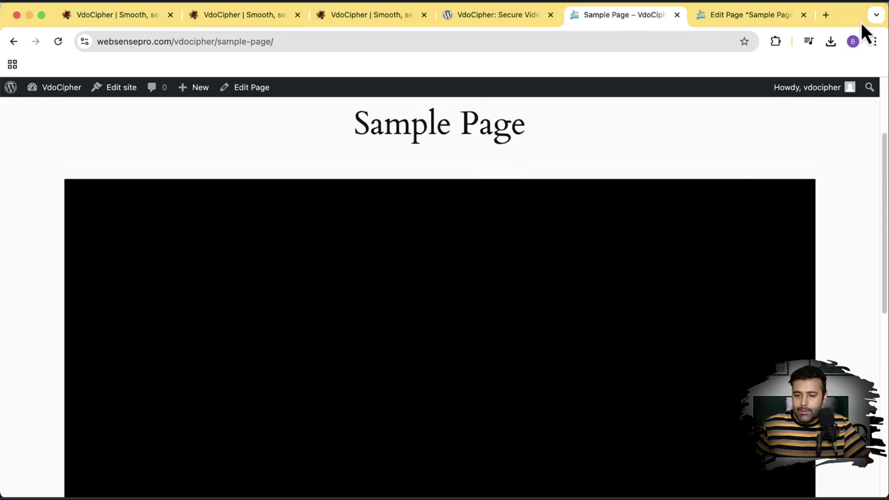
Search Google in a new browser tab for "chrome extensions to download videos"
{"action": "left_click", "coordinate": [825, 15]}
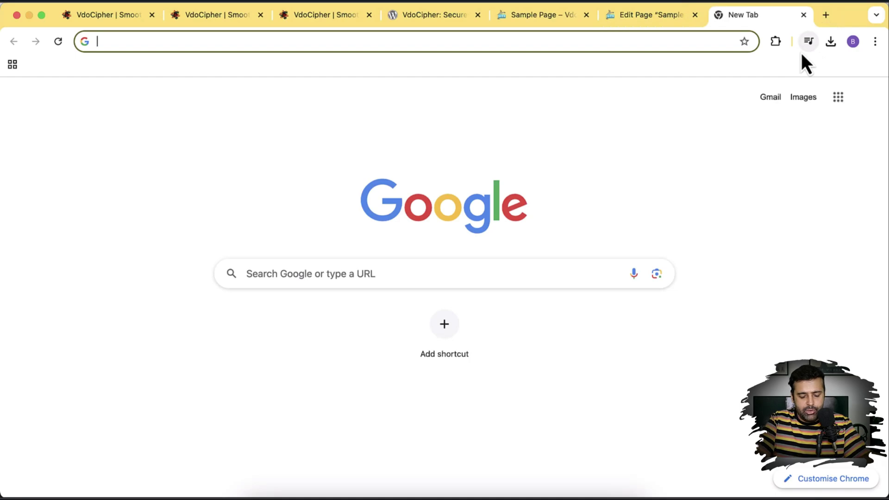
{"action": "type", "text": "chrome "}
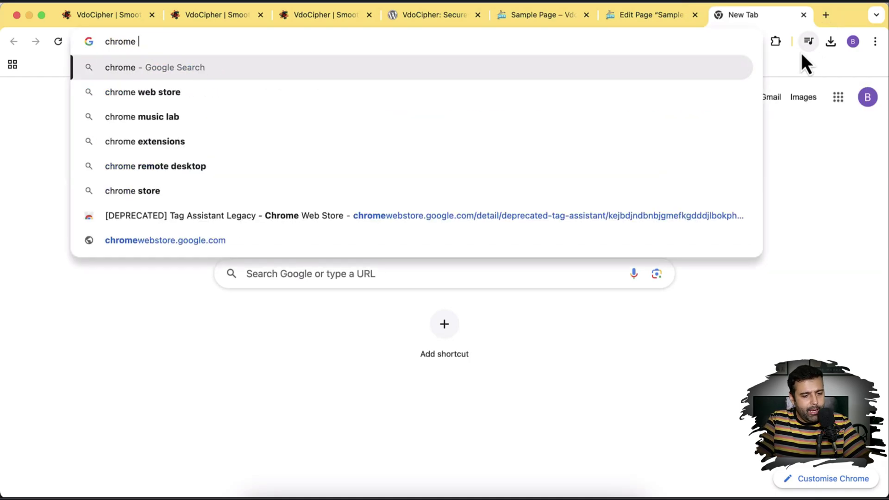
{"action": "type", "text": "extent"}
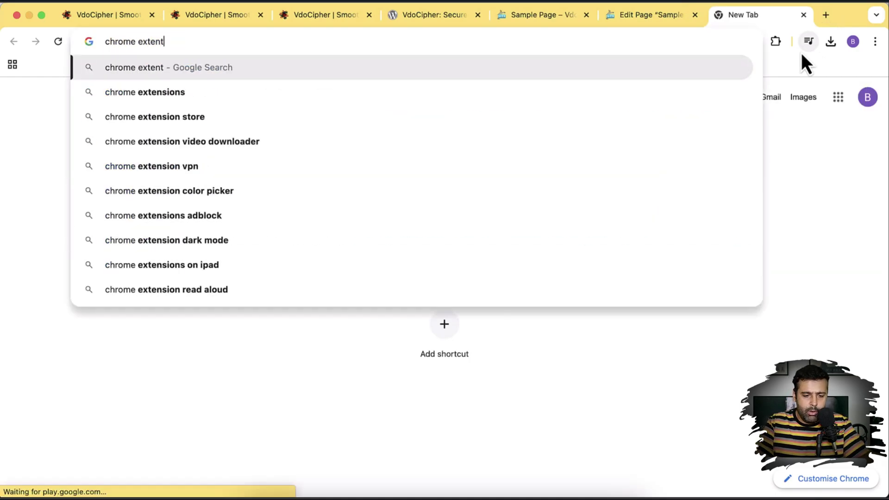
{"action": "key", "text": "Down"}
{"action": "type", "text": "to download s"}
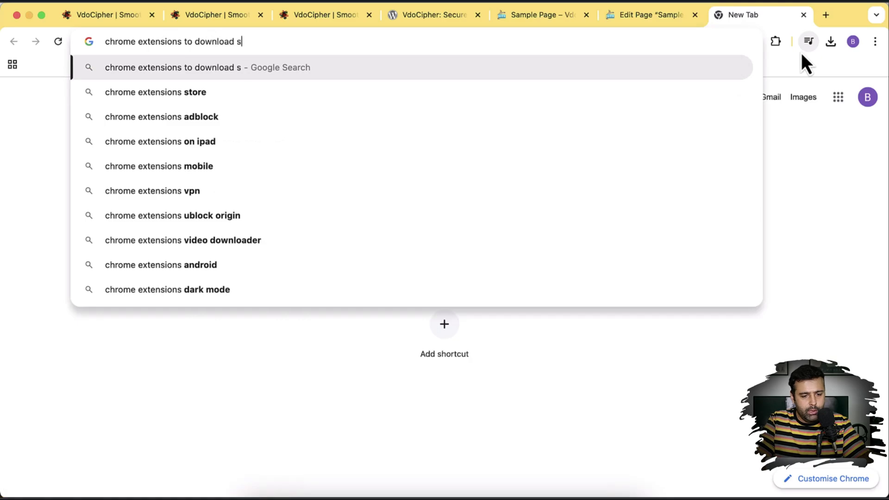
{"action": "key", "text": "BackSpace"}
{"action": "type", "text": "video"}
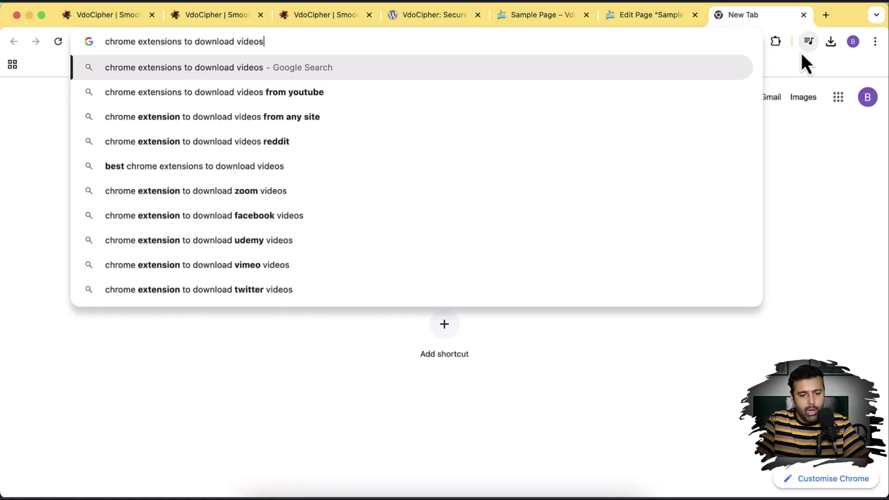
{"action": "type", "text": "s"}
{"action": "key", "text": "Return"}
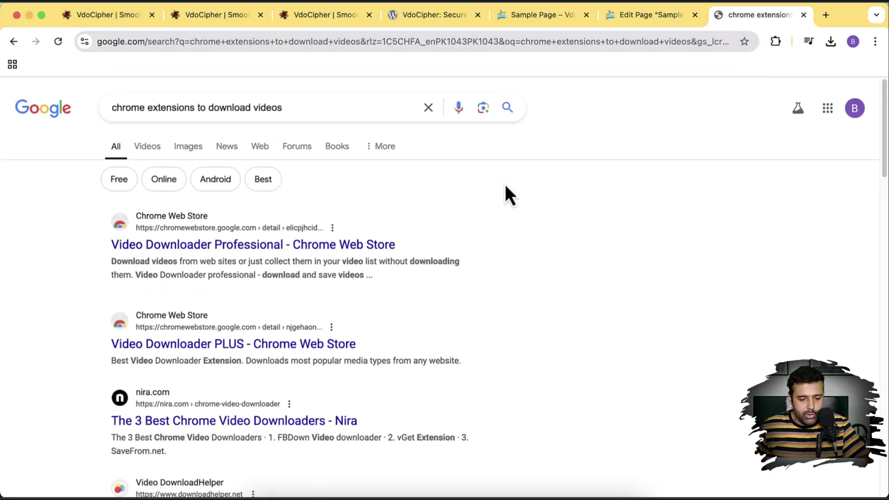
Review the Video Downloader Professional listing in the Chrome Web Store and add the extension to Chrome
{"action": "scroll", "coordinate": [288, 276], "scroll_direction": "down", "scroll_amount": 1}
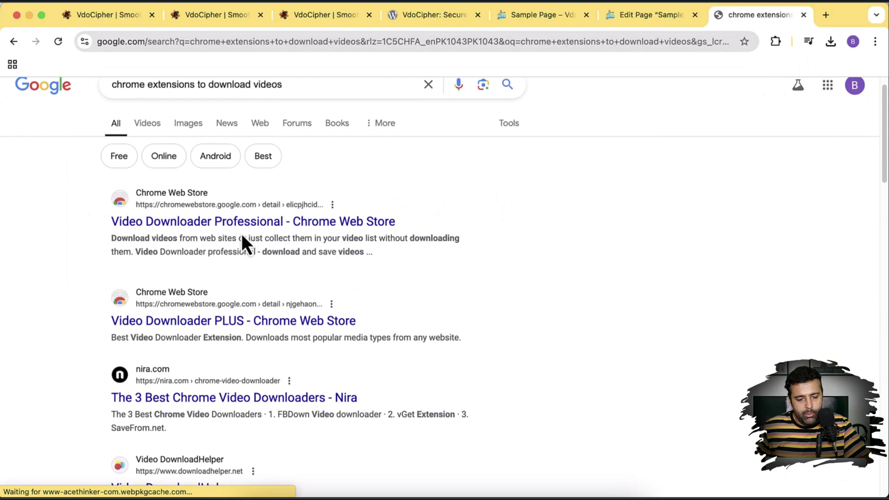
{"action": "left_click", "coordinate": [334, 223]}
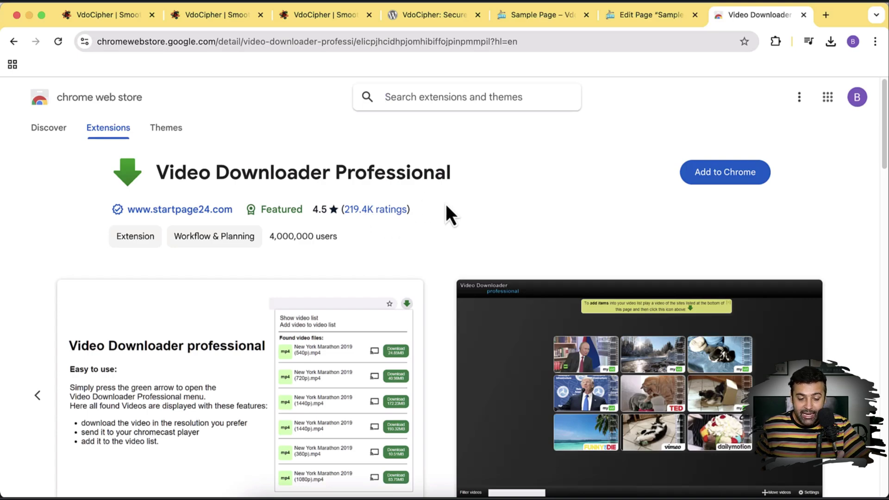
{"action": "scroll", "coordinate": [442, 226], "scroll_direction": "down", "scroll_amount": 3}
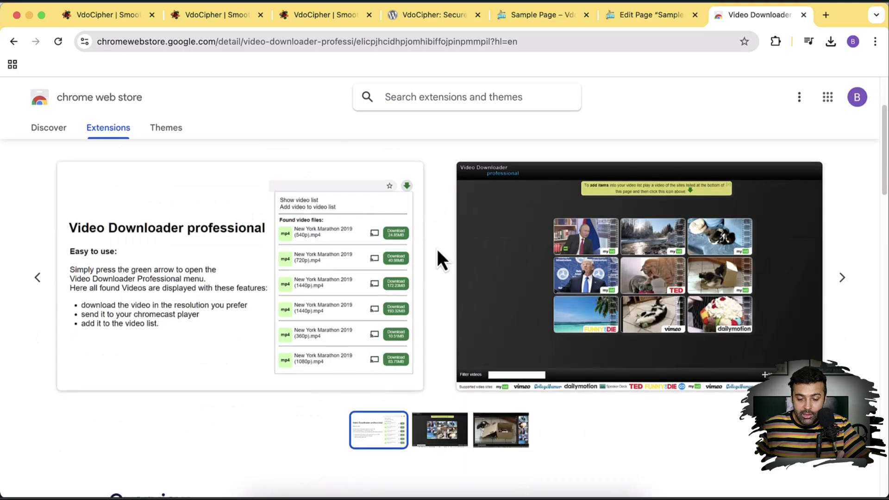
{"action": "scroll", "coordinate": [437, 249], "scroll_direction": "down", "scroll_amount": 5}
{"action": "scroll", "coordinate": [441, 278], "scroll_direction": "up", "scroll_amount": 8}
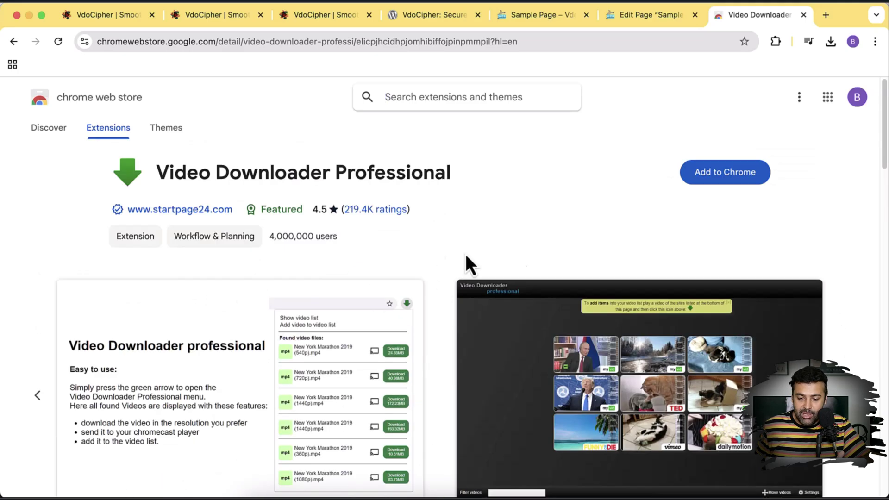
{"action": "left_click", "coordinate": [719, 180]}
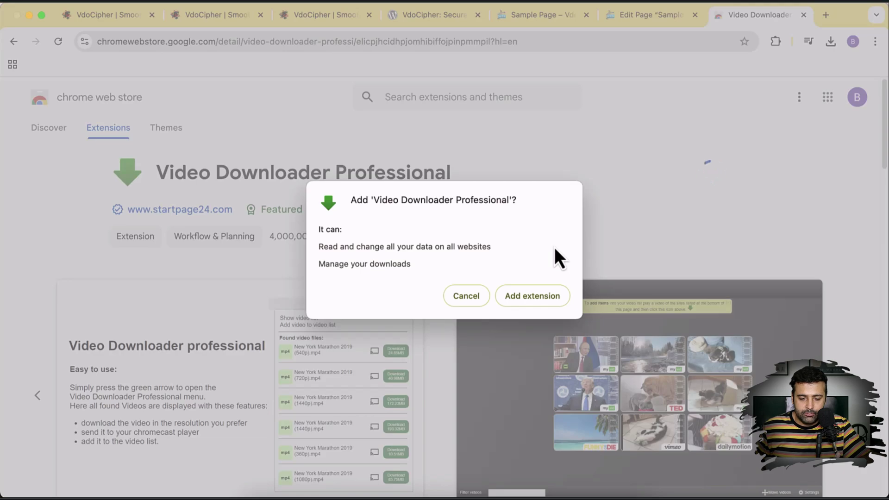
{"action": "left_click", "coordinate": [546, 299]}
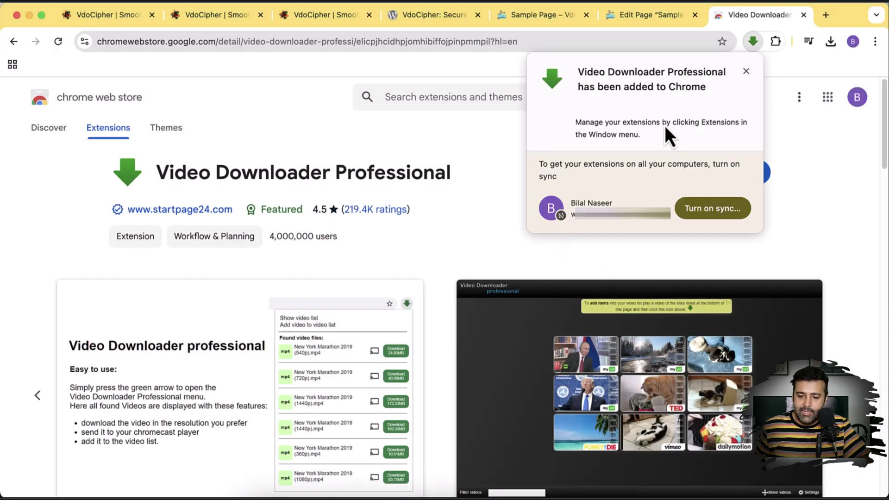
Pin the Video Downloader Professional extension to the Chrome toolbar and close the extensions list
{"action": "left_click", "coordinate": [776, 42]}
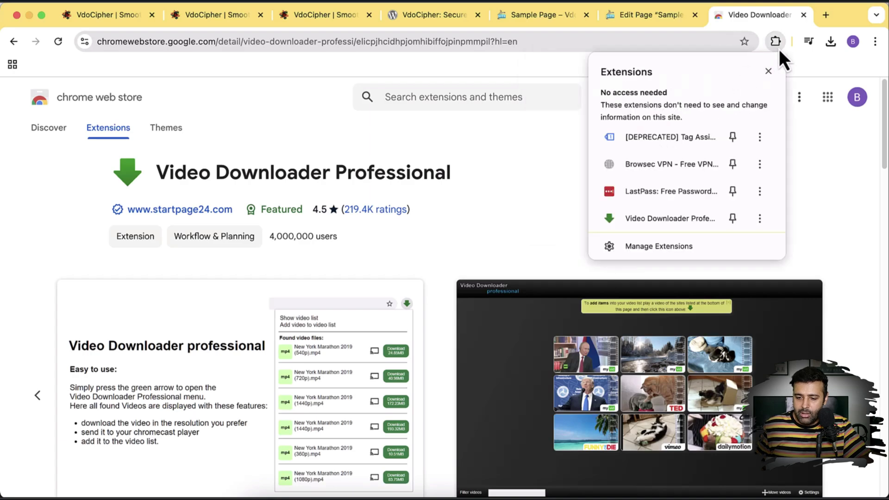
{"action": "left_click", "coordinate": [733, 218]}
{"action": "left_click", "coordinate": [812, 192]}
Return to the published Sample Page and reload it to bring up the embedded video player
{"action": "left_click", "coordinate": [527, 22]}
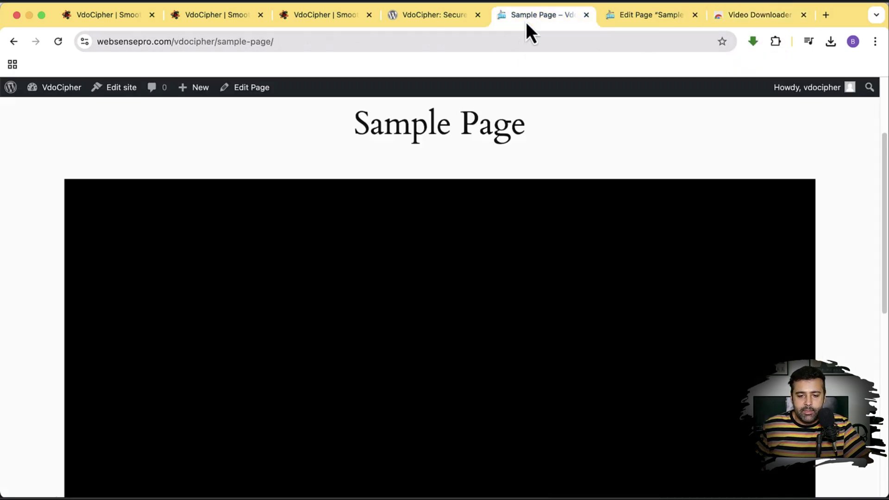
{"action": "scroll", "coordinate": [856, 254], "scroll_direction": "down", "scroll_amount": 5}
{"action": "key", "text": "super+r"}
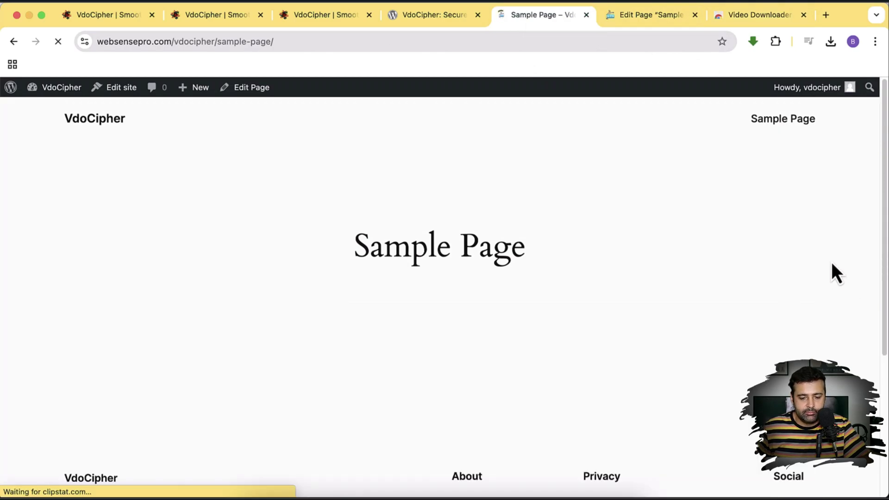
{"action": "scroll", "coordinate": [793, 222], "scroll_direction": "down", "scroll_amount": 12}
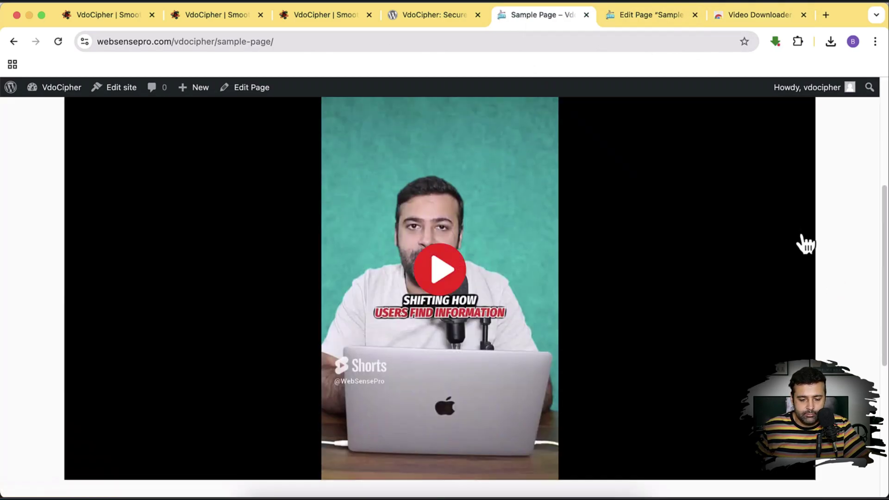
{"action": "scroll", "coordinate": [803, 243], "scroll_direction": "up", "scroll_amount": 8}
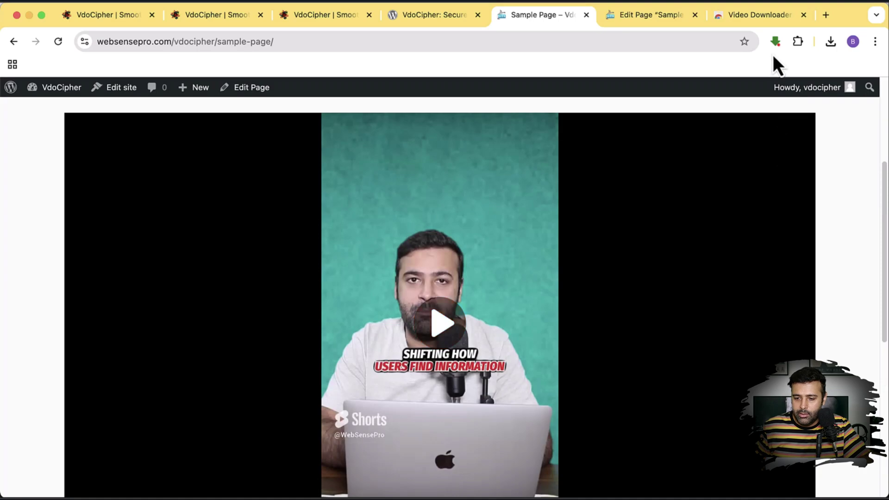
Download the 9.27MB MP4 found by Video Downloader Professional, saving it as Sample Page VdoCipher in Downloads
{"action": "left_click", "coordinate": [776, 42]}
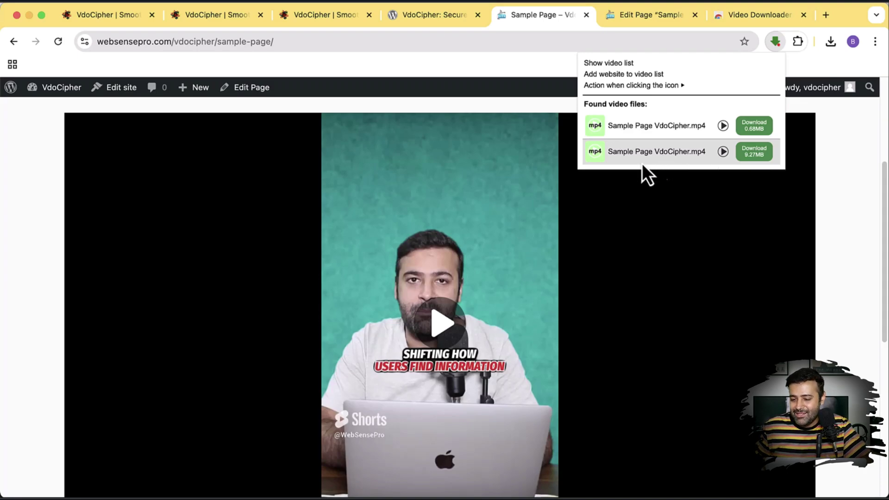
{"action": "left_click", "coordinate": [755, 152]}
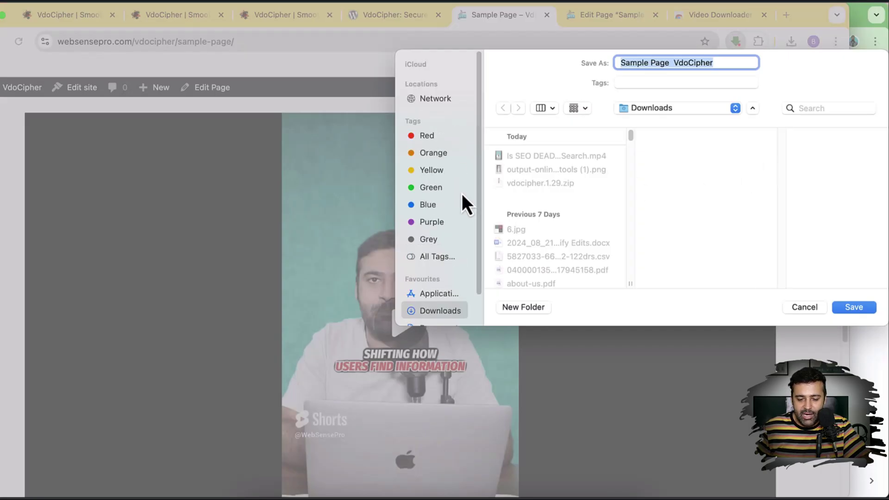
{"action": "left_click", "coordinate": [863, 311]}
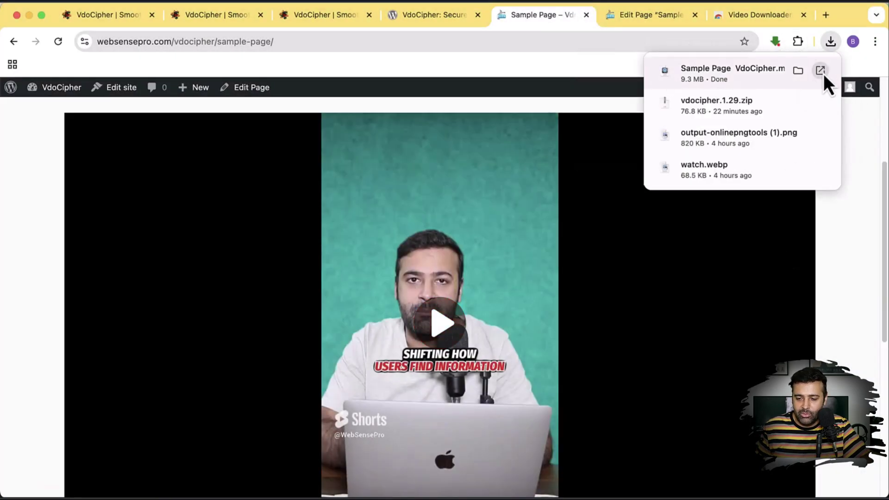
Open the downloaded Sample Page VdoCipher.mp4 from the recent downloads and play it to check its content
{"action": "left_click", "coordinate": [843, 231]}
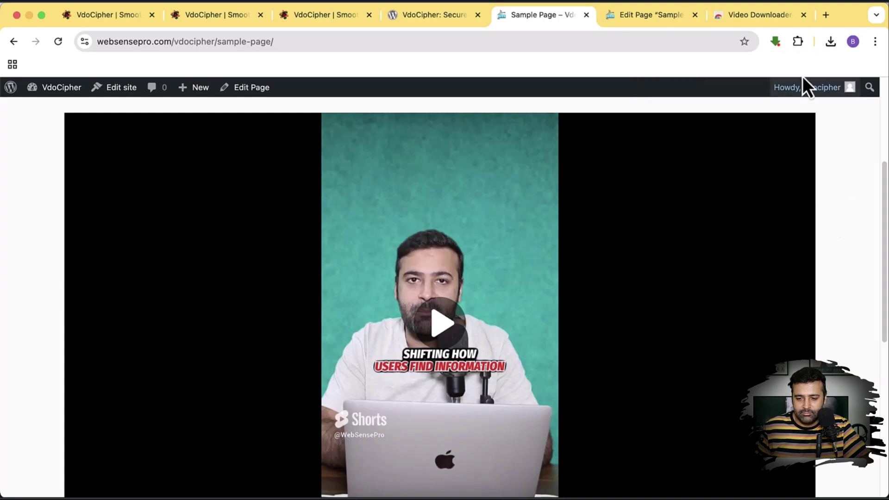
{"action": "left_click", "coordinate": [797, 41]}
{"action": "left_click", "coordinate": [831, 42]}
{"action": "left_click", "coordinate": [823, 97]}
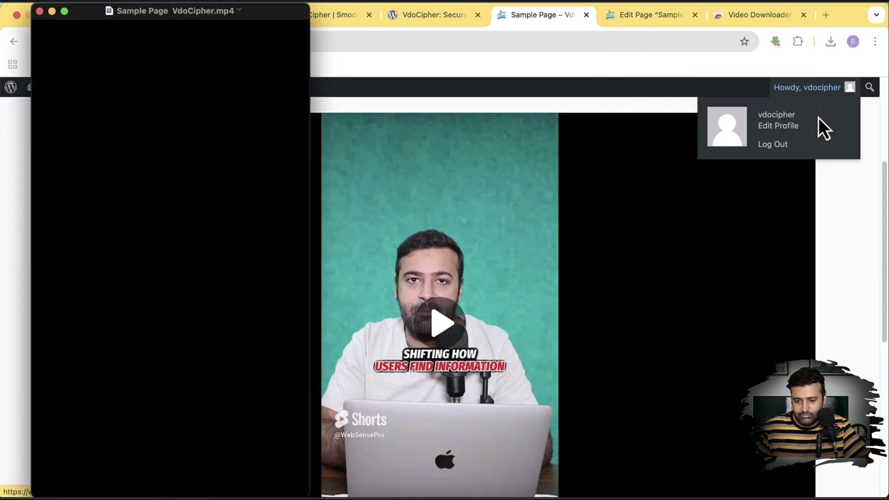
{"action": "left_click", "coordinate": [171, 393]}
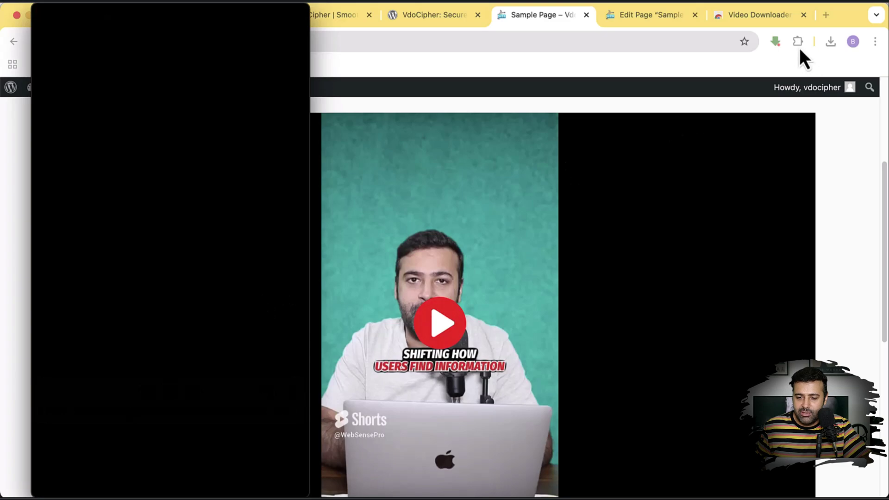
Download the 0.68MB MP4 found on the Sample Page with Video Downloader Professional, saving it as test2 in Downloads
{"action": "left_click", "coordinate": [778, 41]}
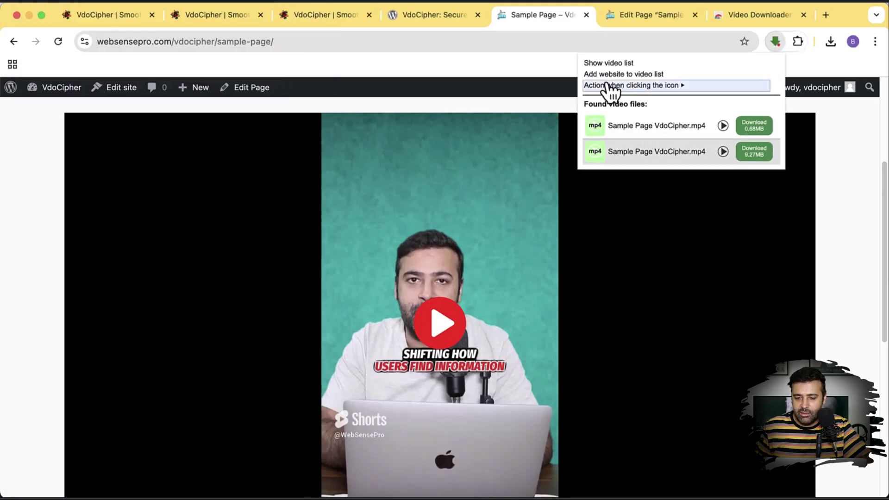
{"action": "left_click", "coordinate": [740, 14]}
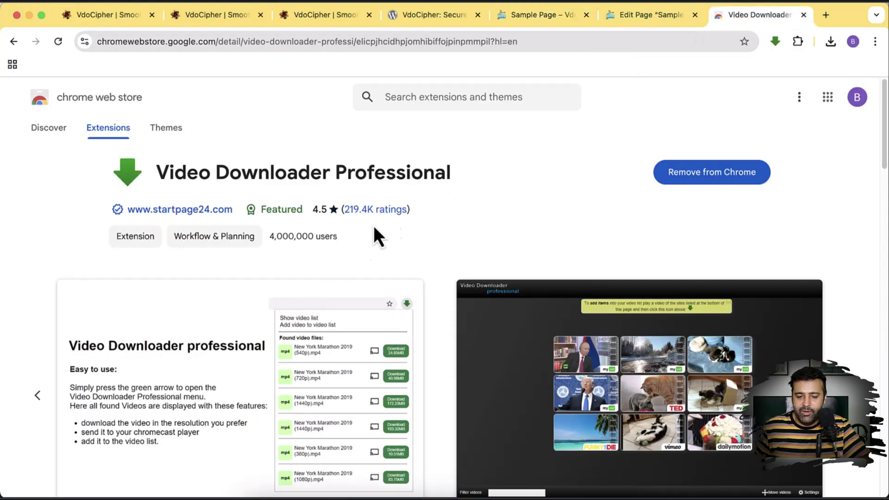
{"action": "left_click", "coordinate": [545, 22]}
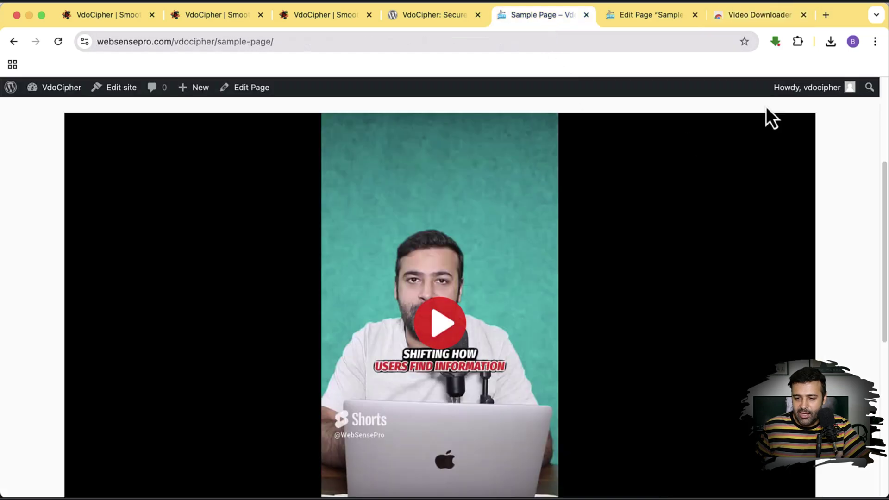
{"action": "left_click", "coordinate": [781, 43]}
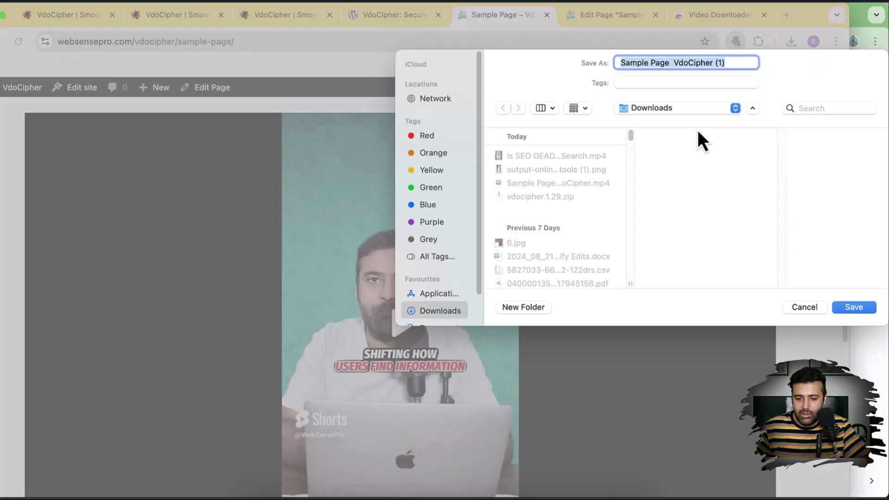
{"action": "type", "text": "test2"}
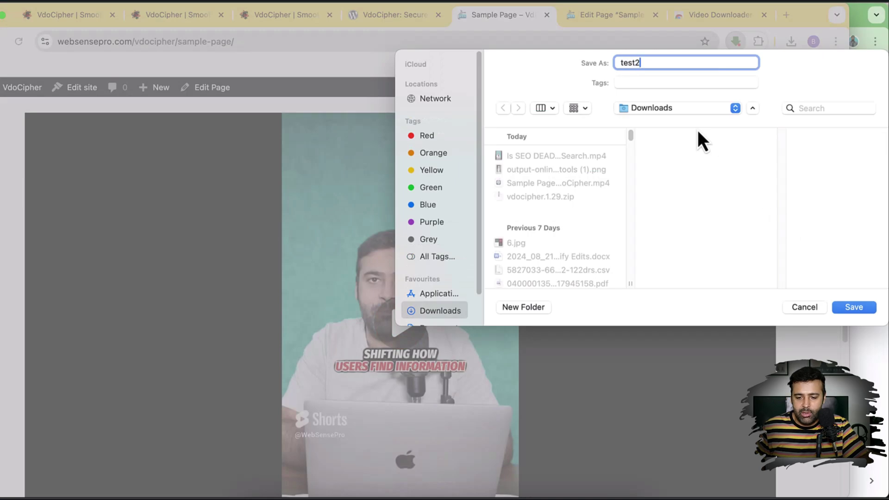
{"action": "left_click", "coordinate": [837, 308]}
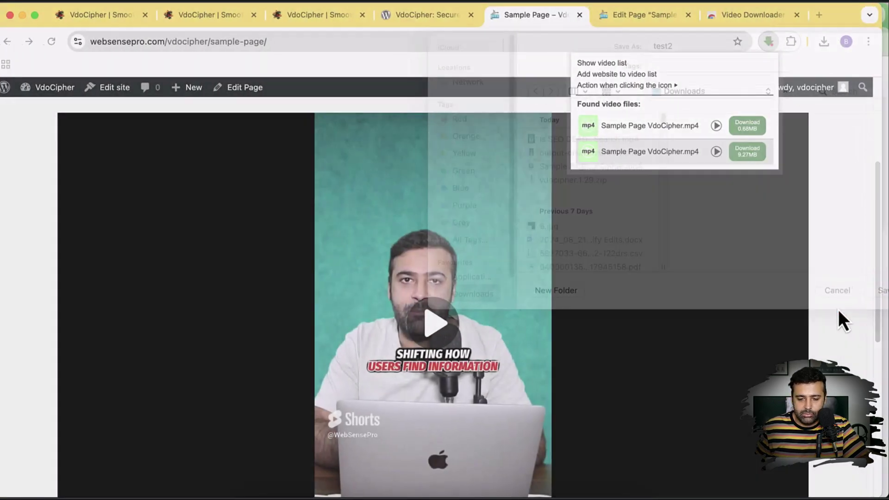
Open the downloaded test2.mp4, then replay Sample Page VdoCipher.mp4 with its player moved aside
{"action": "mouse_move", "coordinate": [807, 79]}
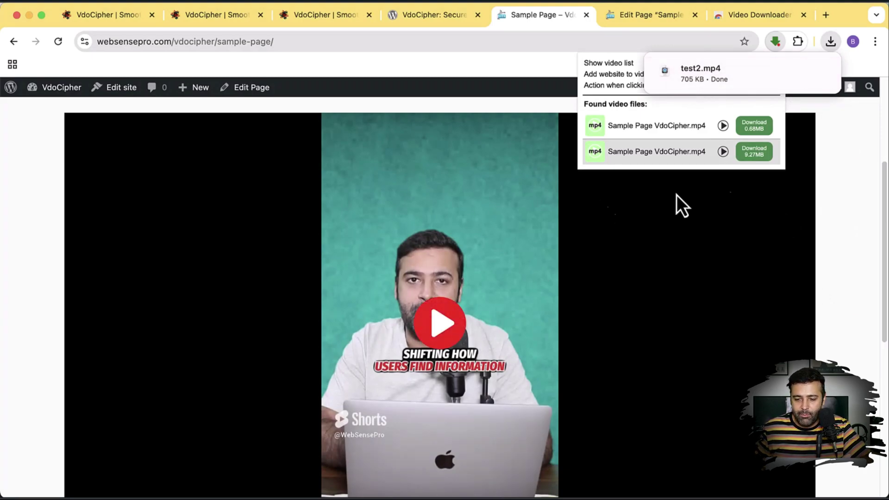
{"action": "left_click", "coordinate": [822, 79]}
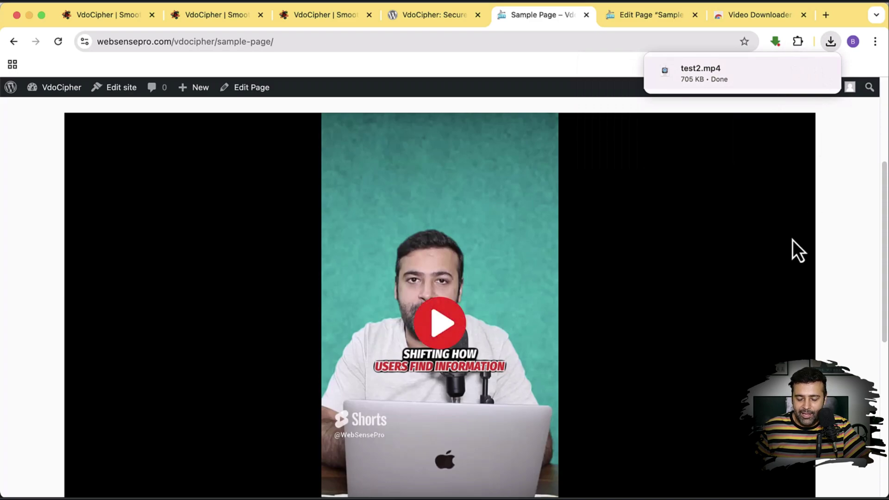
{"action": "left_click", "coordinate": [822, 73]}
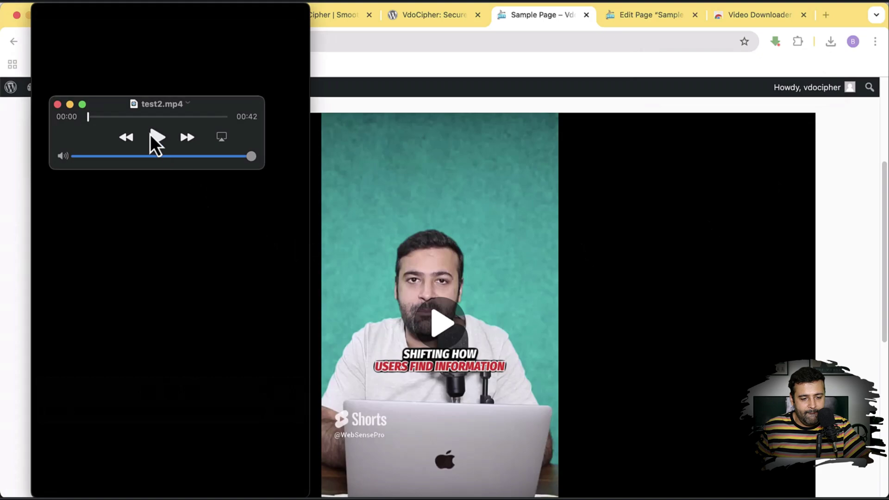
{"action": "left_click_drag", "start_coordinate": [185, 117], "coordinate": [223, 126]}
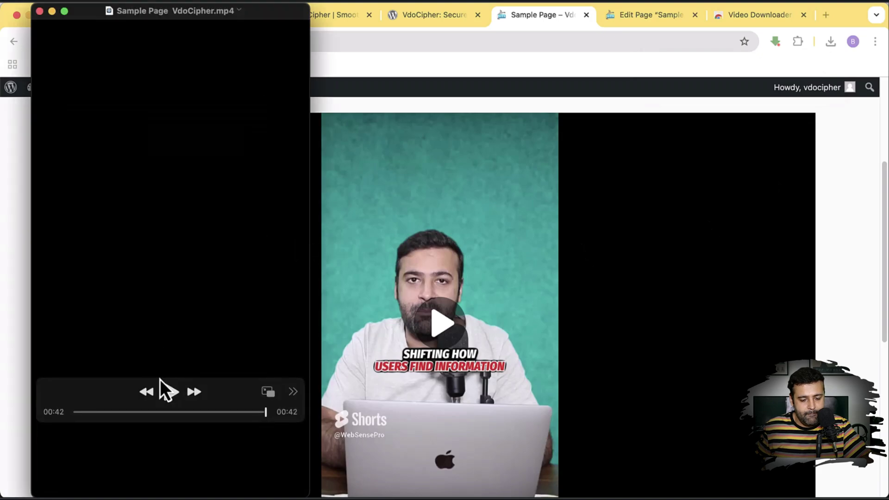
{"action": "left_click", "coordinate": [161, 383]}
{"action": "left_click_drag", "start_coordinate": [193, 21], "coordinate": [610, 44]}
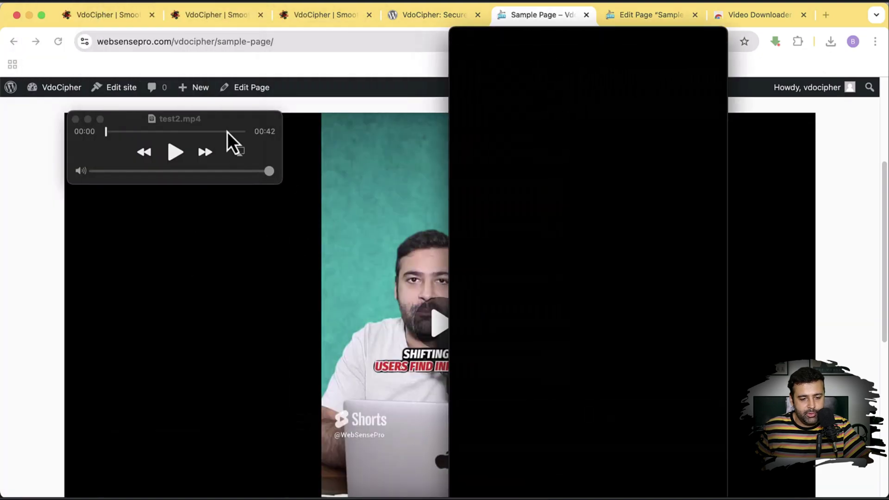
Play test2.mp4 from near its end and again from its start, then close both video players
{"action": "left_click", "coordinate": [227, 132]}
{"action": "left_click", "coordinate": [175, 153]}
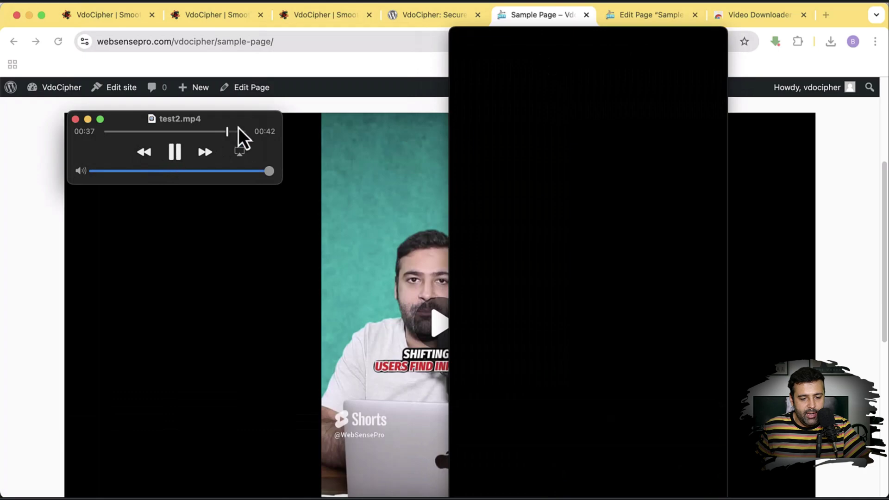
{"action": "left_click_drag", "start_coordinate": [238, 135], "coordinate": [113, 155]}
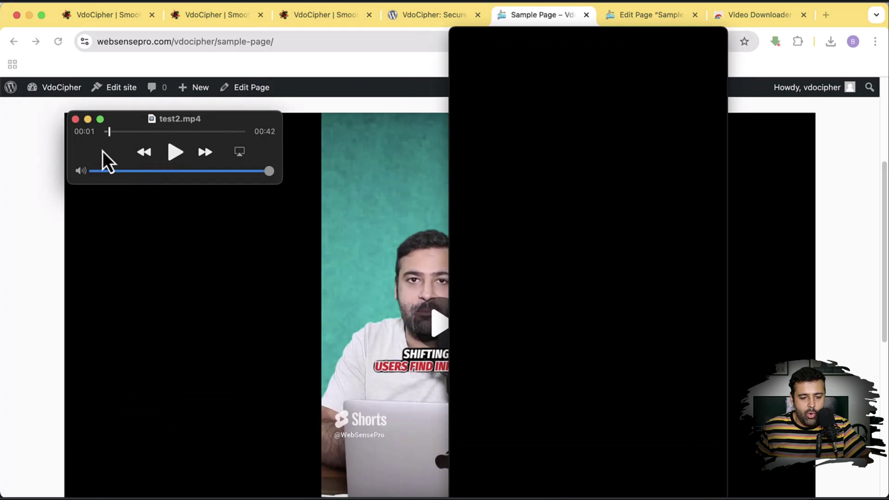
{"action": "left_click", "coordinate": [75, 120]}
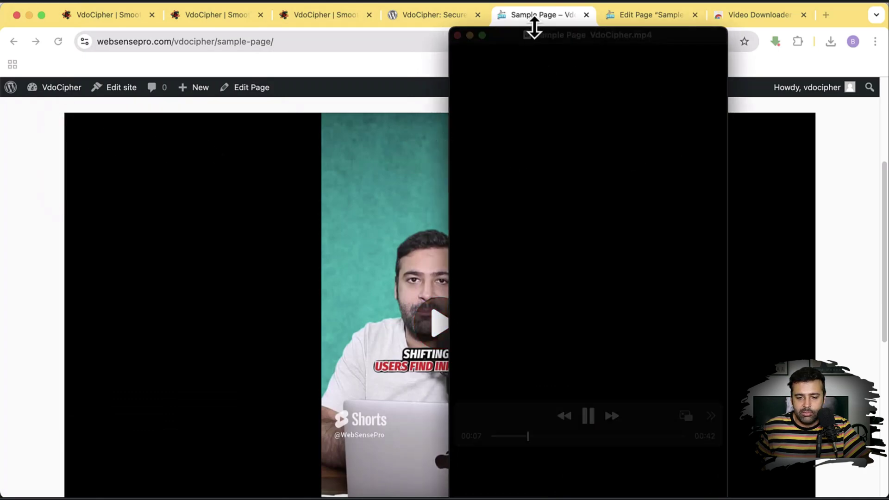
{"action": "left_click", "coordinate": [395, 34]}
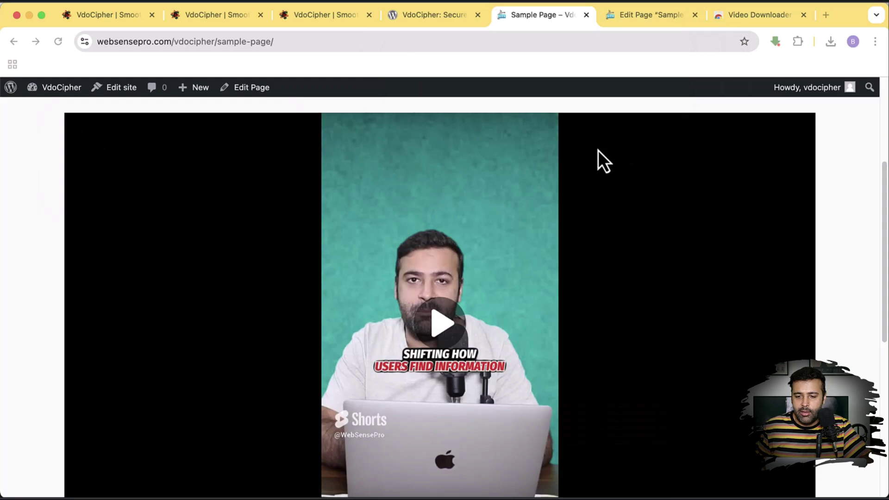
Go back to the Google results for video download extensions and open the Video Downloader PLUS listing
{"action": "left_click", "coordinate": [726, 23]}
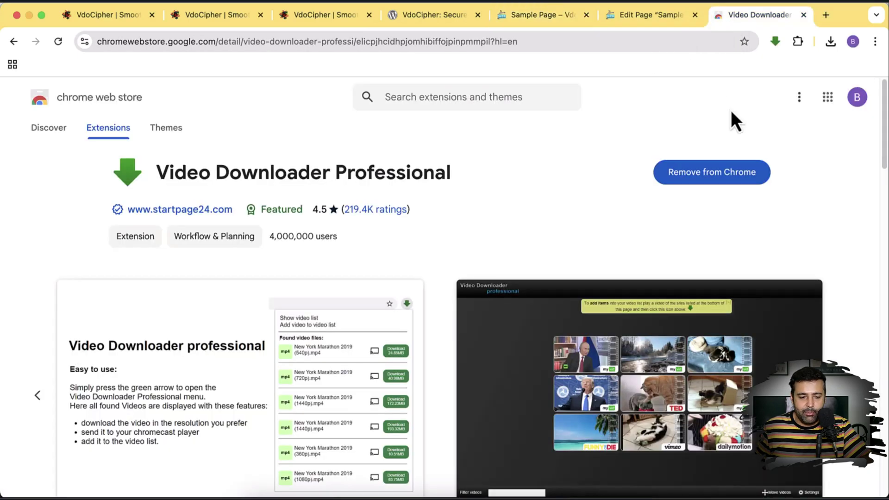
{"action": "left_click", "coordinate": [14, 42]}
{"action": "scroll", "coordinate": [430, 221], "scroll_direction": "down", "scroll_amount": 2}
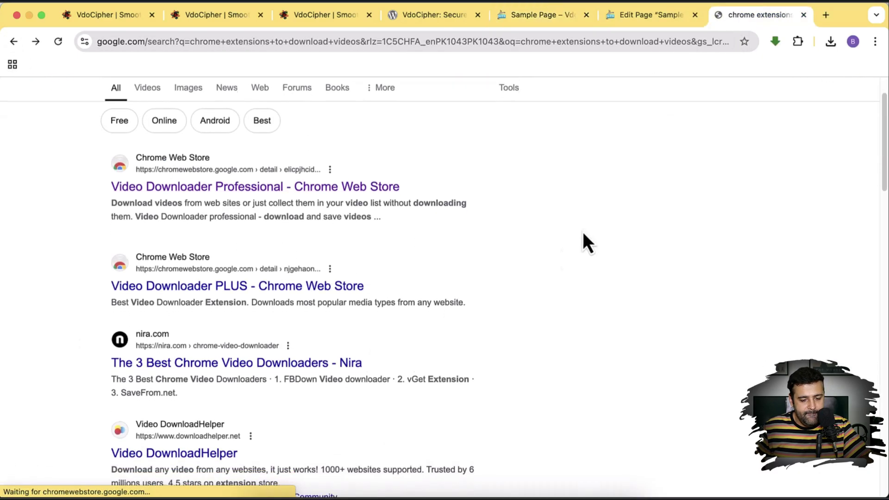
{"action": "left_click", "coordinate": [350, 288]}
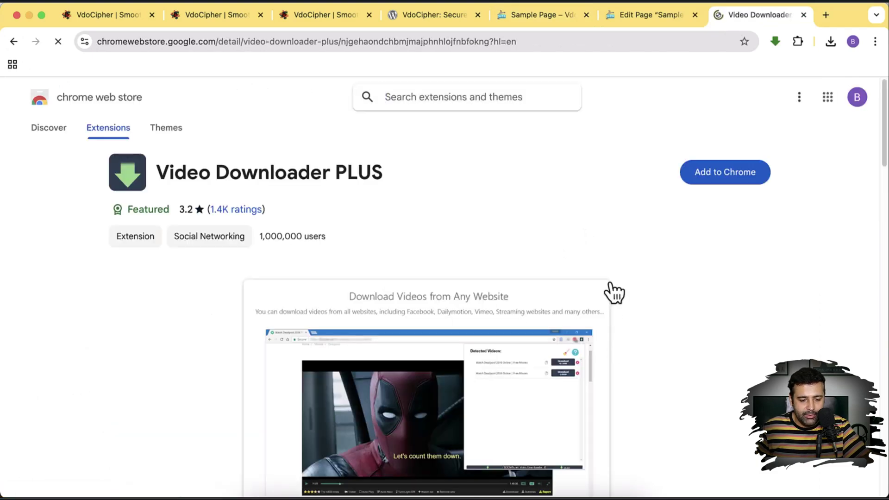
Review the Video Downloader PLUS listing in the Chrome Web Store and add the extension to Chrome
{"action": "scroll", "coordinate": [633, 257], "scroll_direction": "down", "scroll_amount": 3}
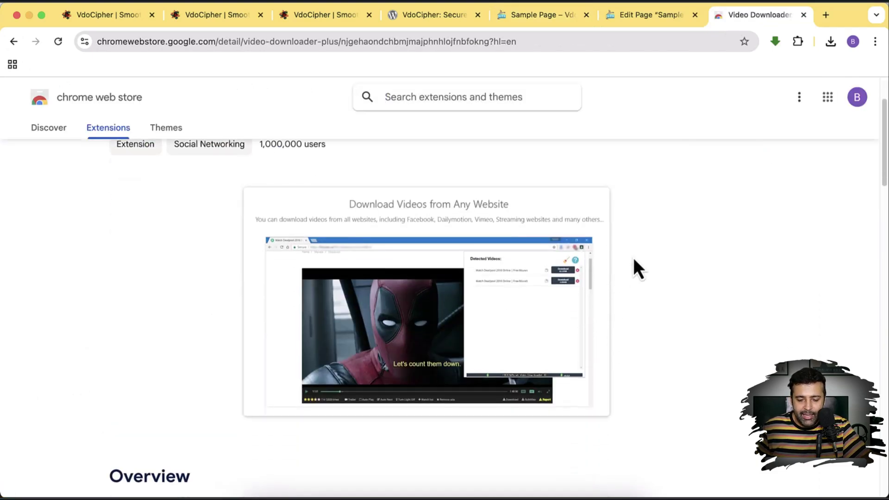
{"action": "scroll", "coordinate": [633, 258], "scroll_direction": "down", "scroll_amount": 3}
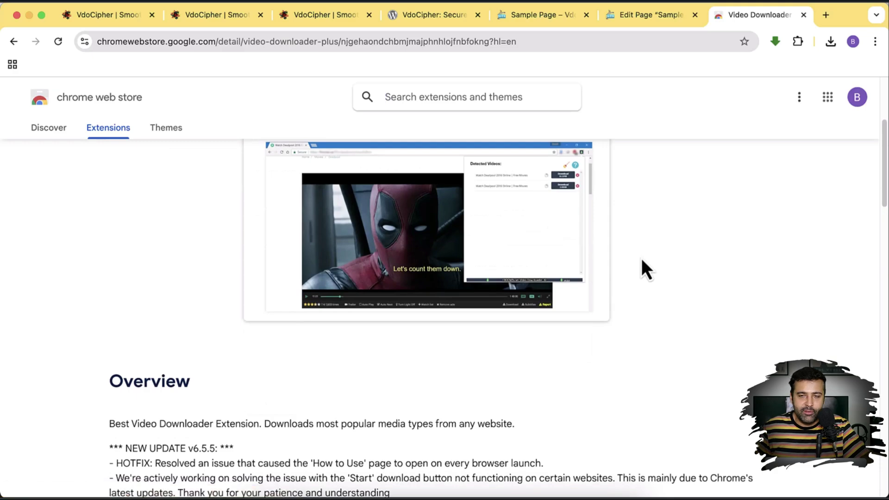
{"action": "scroll", "coordinate": [599, 278], "scroll_direction": "up", "scroll_amount": 5}
{"action": "left_click", "coordinate": [728, 176]}
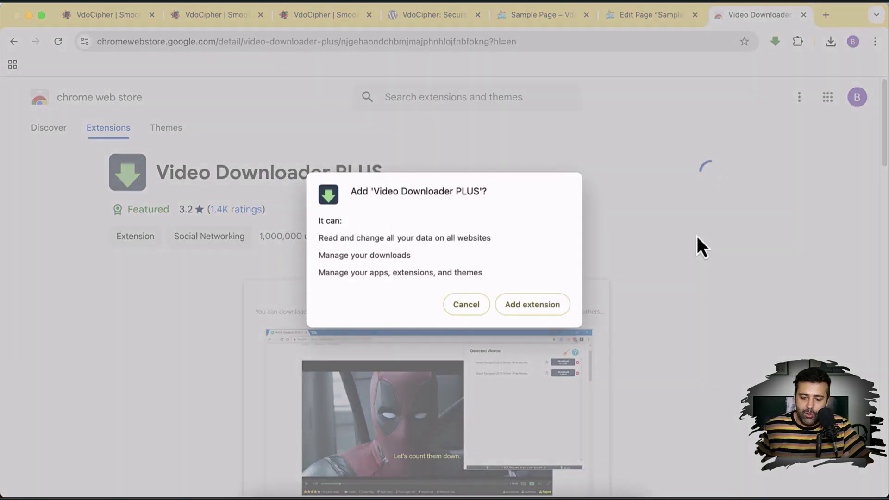
{"action": "left_click", "coordinate": [536, 309]}
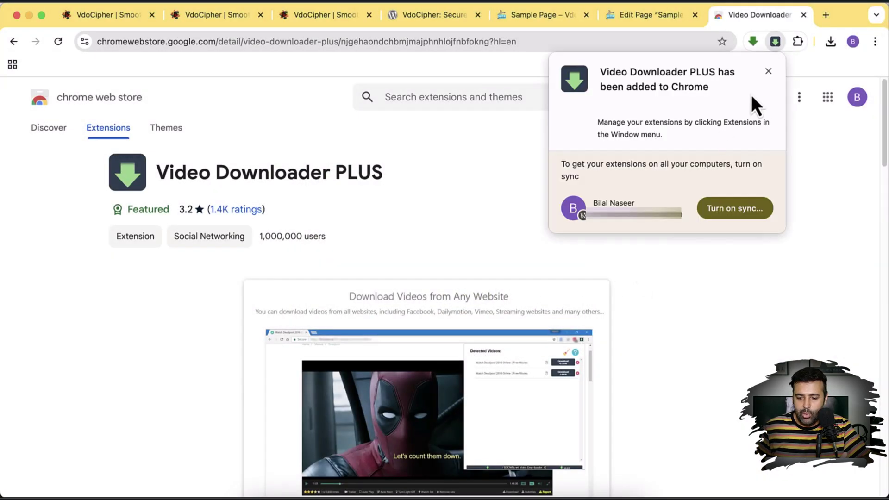
Dismiss the installation notice and pin the Video Downloader PLUS extension to the Chrome toolbar
{"action": "left_click", "coordinate": [768, 73]}
{"action": "left_click", "coordinate": [795, 43]}
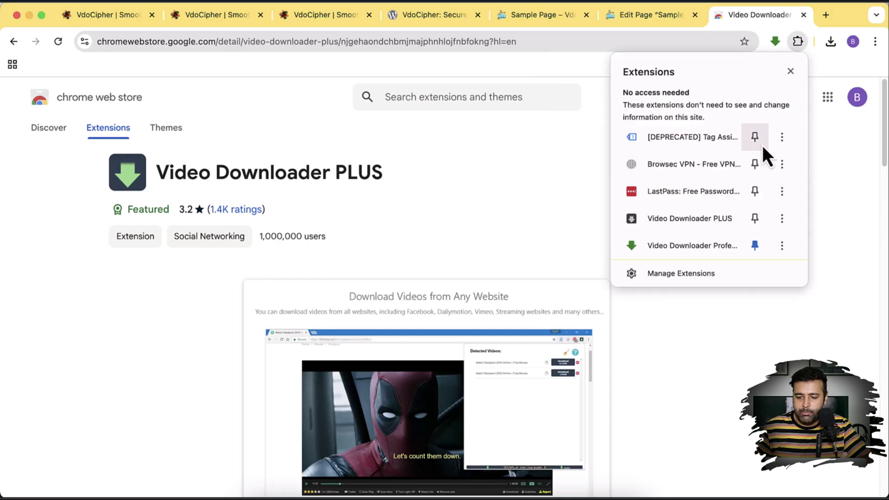
{"action": "left_click", "coordinate": [755, 218]}
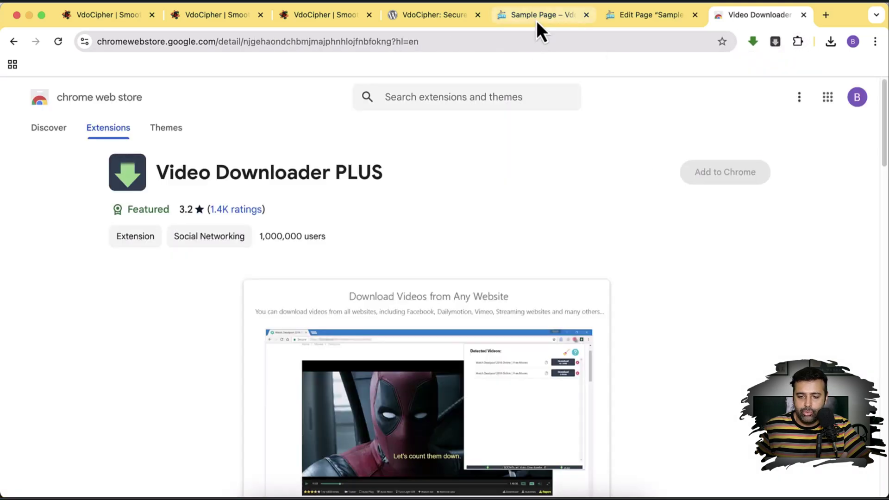
Reload the published Sample Page, open Video Downloader PLUS on it and accept its data collection terms
{"action": "left_click", "coordinate": [536, 19]}
{"action": "left_click", "coordinate": [58, 41]}
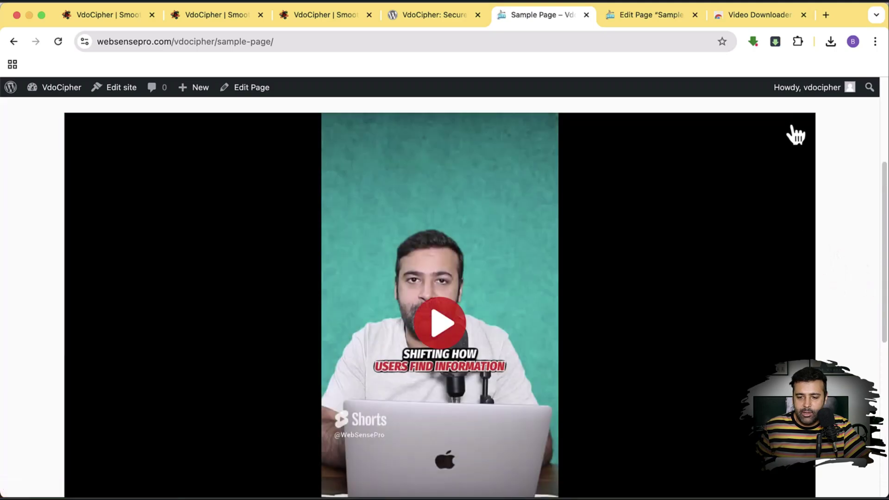
{"action": "left_click", "coordinate": [774, 42]}
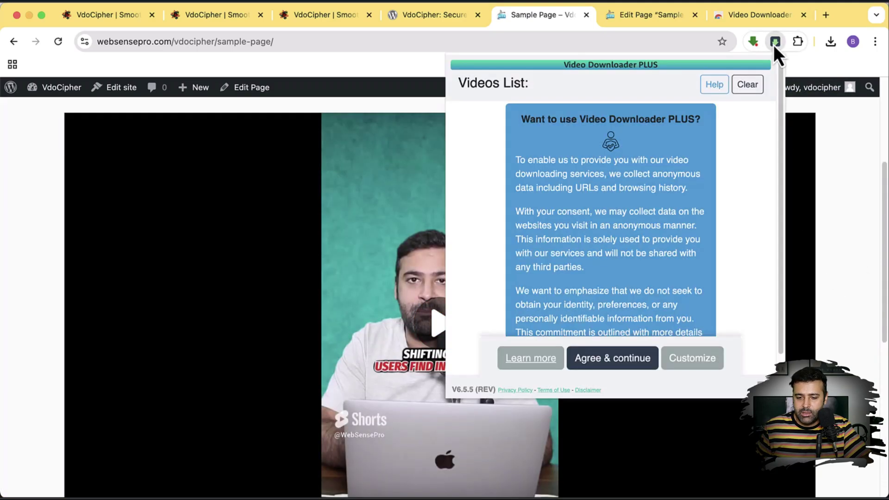
{"action": "left_click", "coordinate": [614, 359]}
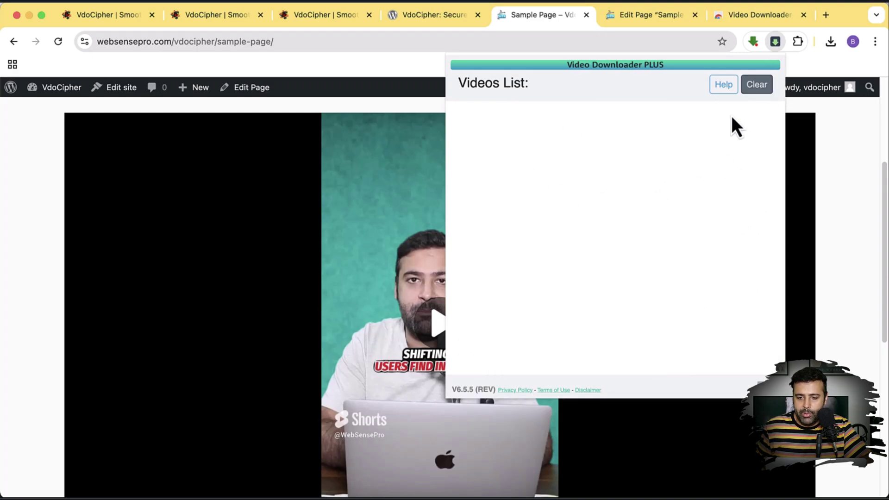
Reload the Sample Page, reopen the Video Downloader PLUS list and start the download of the second Sample Page – VdoCipher entry
{"action": "left_click", "coordinate": [851, 234]}
{"action": "left_click", "coordinate": [58, 43]}
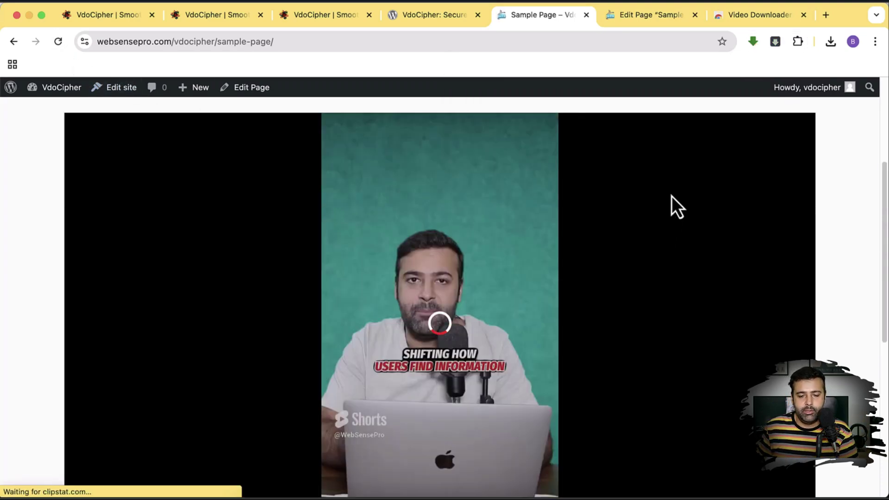
{"action": "left_click", "coordinate": [777, 46]}
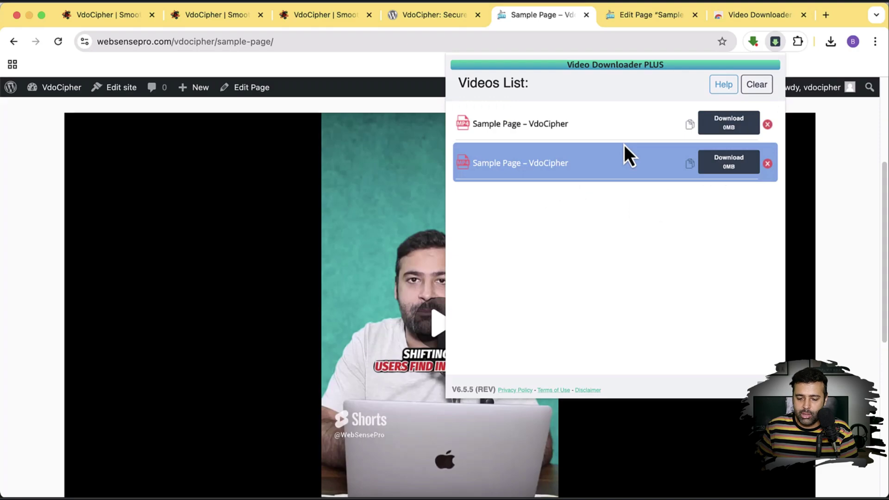
{"action": "left_click", "coordinate": [719, 167]}
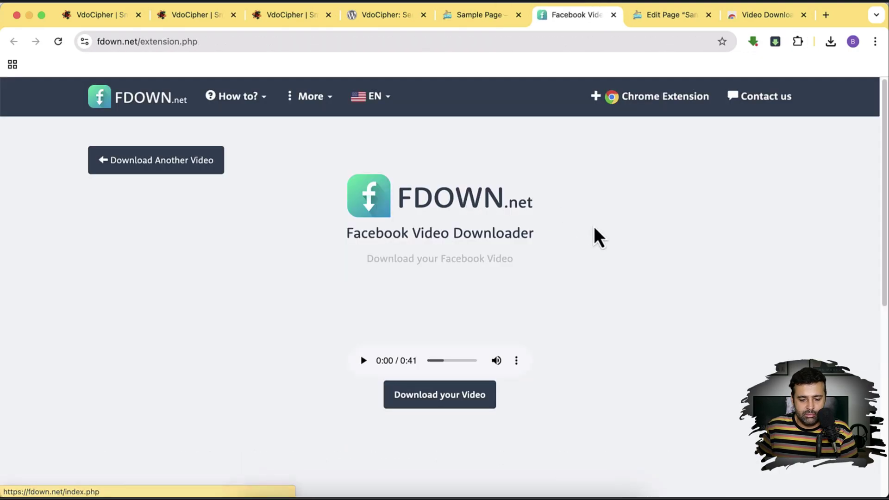
Try to play and download the captured file on FDOWN.net, dismiss the ad and close the download page
{"action": "left_click", "coordinate": [364, 362]}
{"action": "left_click", "coordinate": [363, 362]}
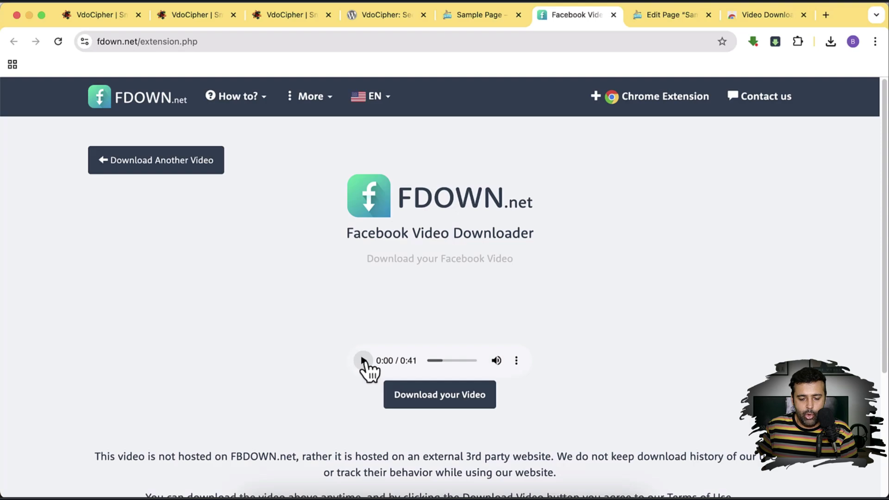
{"action": "scroll", "coordinate": [509, 315], "scroll_direction": "down", "scroll_amount": 5}
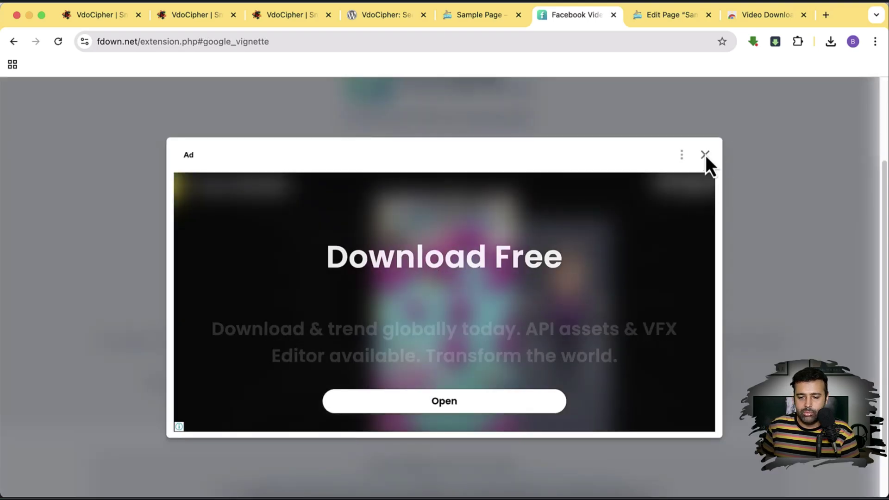
{"action": "left_click", "coordinate": [705, 154]}
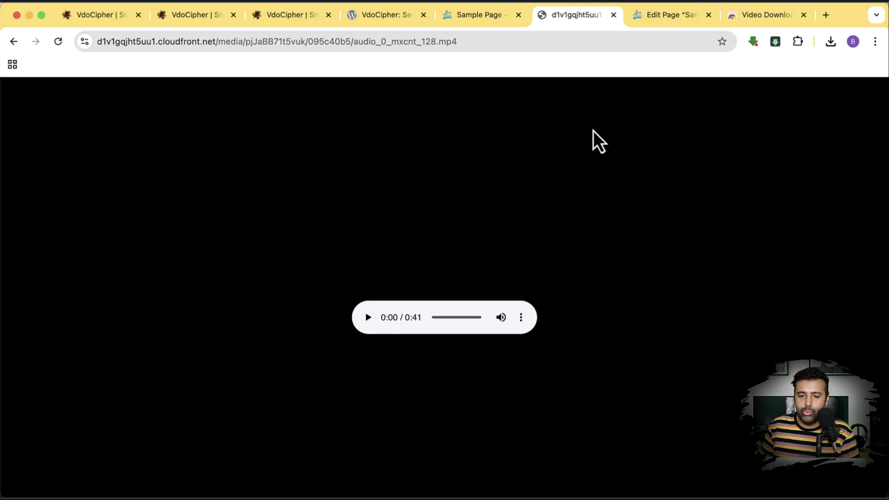
{"action": "left_click", "coordinate": [614, 15]}
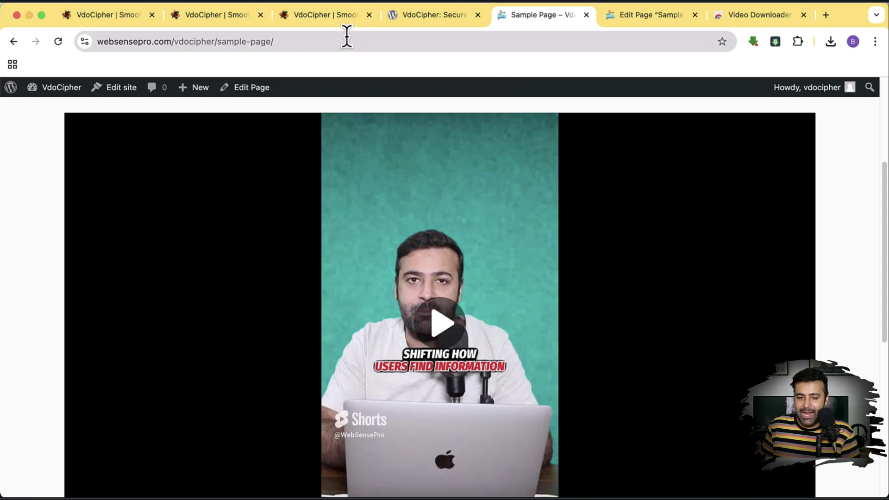
Return to the video's VdoCipher embed page, show the Quick Embed settings and check the available expiry units
{"action": "left_click", "coordinate": [328, 19]}
{"action": "left_click", "coordinate": [215, 18]}
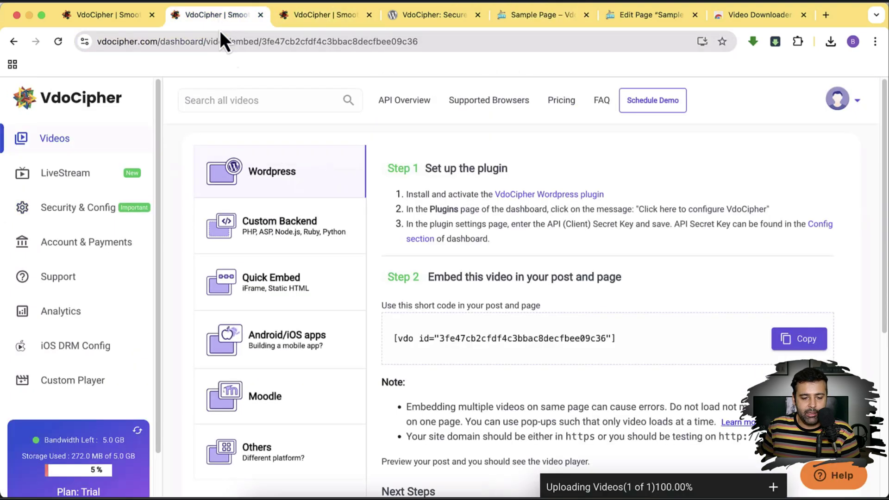
{"action": "left_click", "coordinate": [300, 295]}
{"action": "scroll", "coordinate": [638, 200], "scroll_direction": "down", "scroll_amount": 1}
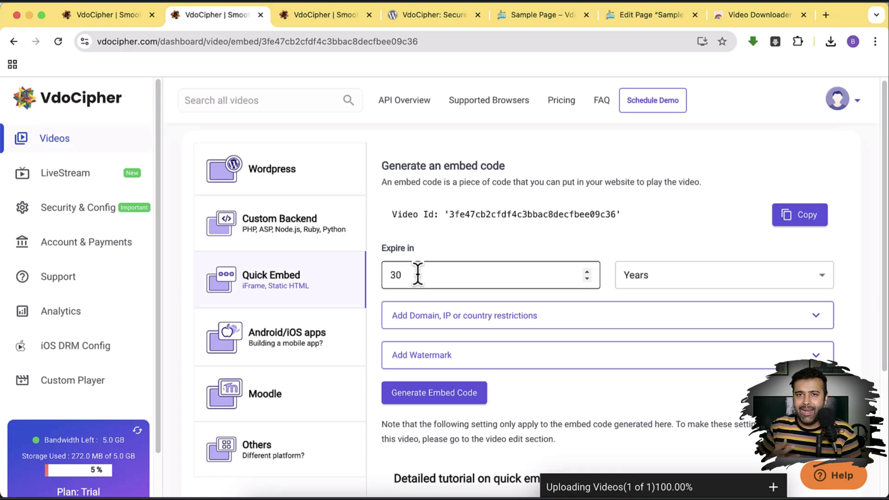
{"action": "left_click", "coordinate": [788, 283]}
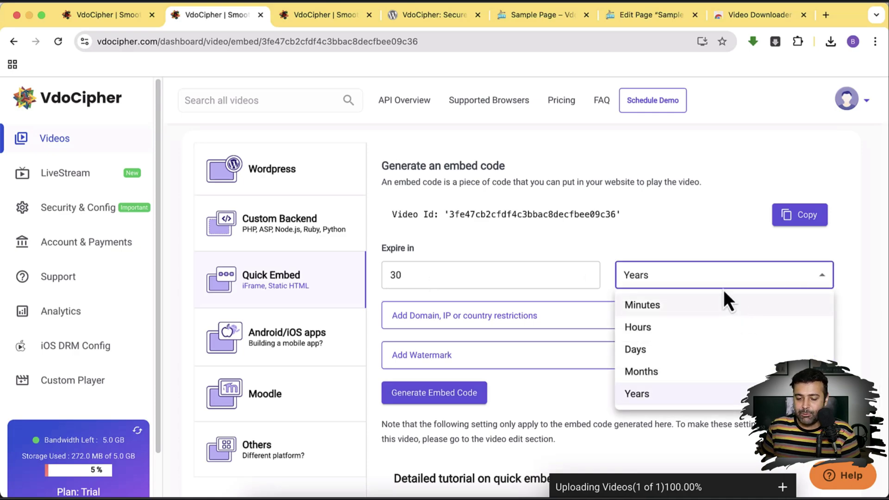
{"action": "left_click", "coordinate": [579, 289]}
Expand the domain, IP and country restrictions and examine the Domain Whitelist, Allowed IP and Allowed Countries fields
{"action": "left_click", "coordinate": [544, 319]}
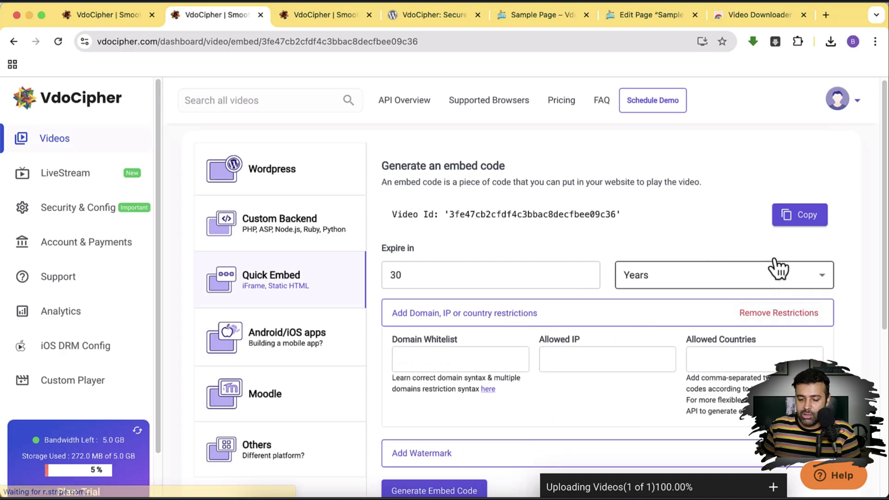
{"action": "scroll", "coordinate": [741, 273], "scroll_direction": "down", "scroll_amount": 2}
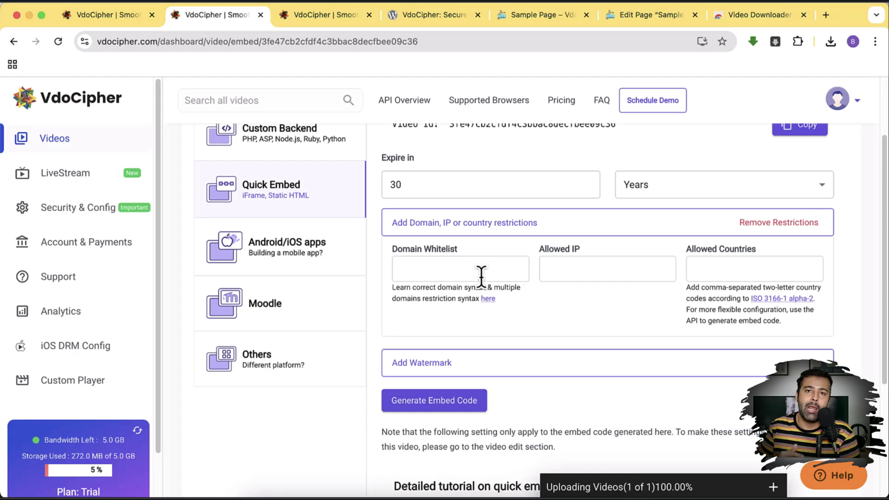
{"action": "left_click", "coordinate": [453, 275]}
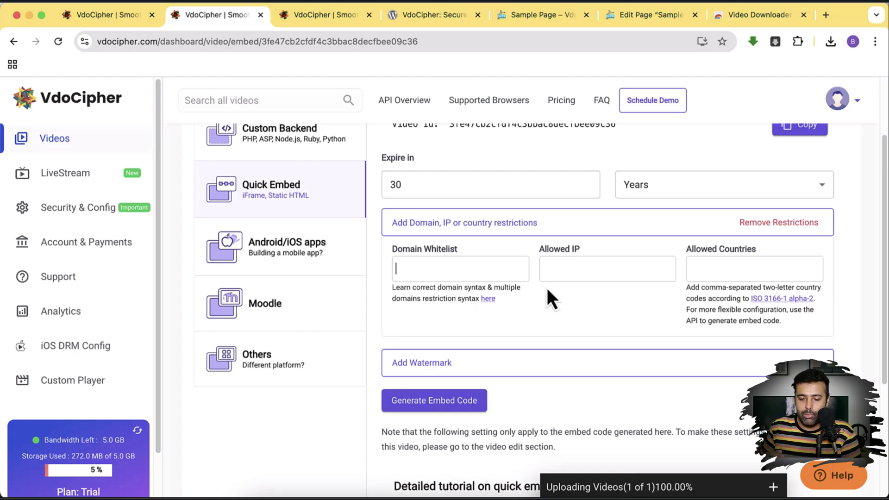
{"action": "left_click", "coordinate": [606, 275]}
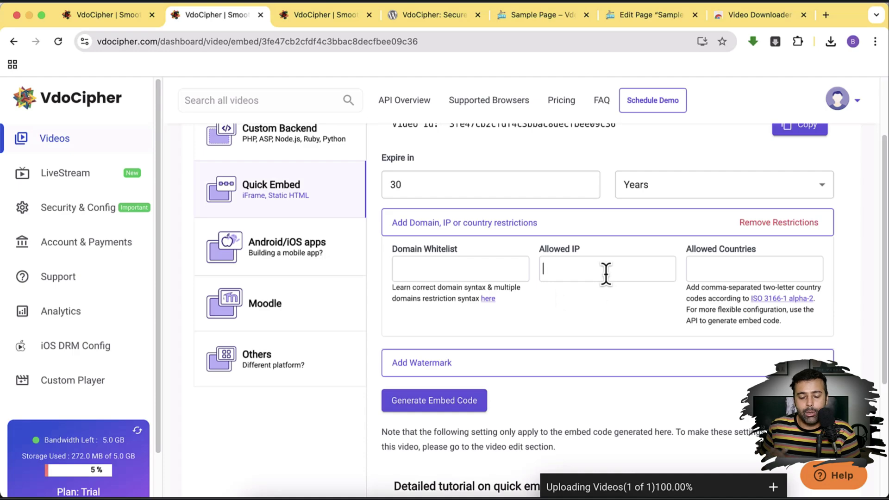
{"action": "left_click", "coordinate": [712, 278]}
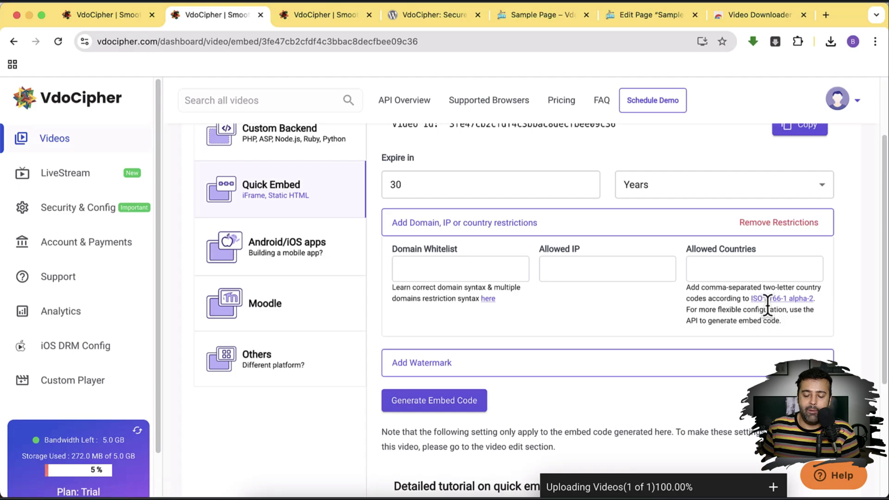
Add a watermark to the embed code and review its copyright text, colour, size, opacity and timing settings
{"action": "scroll", "coordinate": [700, 357], "scroll_direction": "down", "scroll_amount": 1}
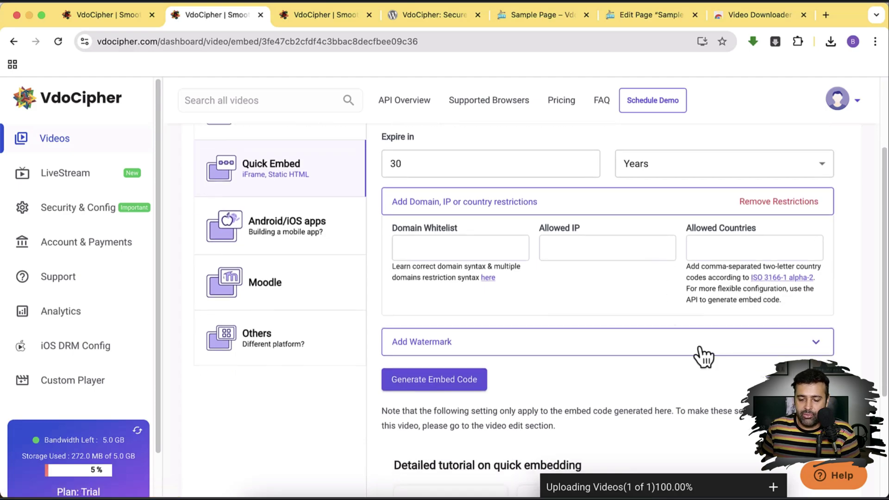
{"action": "left_click", "coordinate": [826, 351]}
{"action": "scroll", "coordinate": [736, 273], "scroll_direction": "down", "scroll_amount": 5}
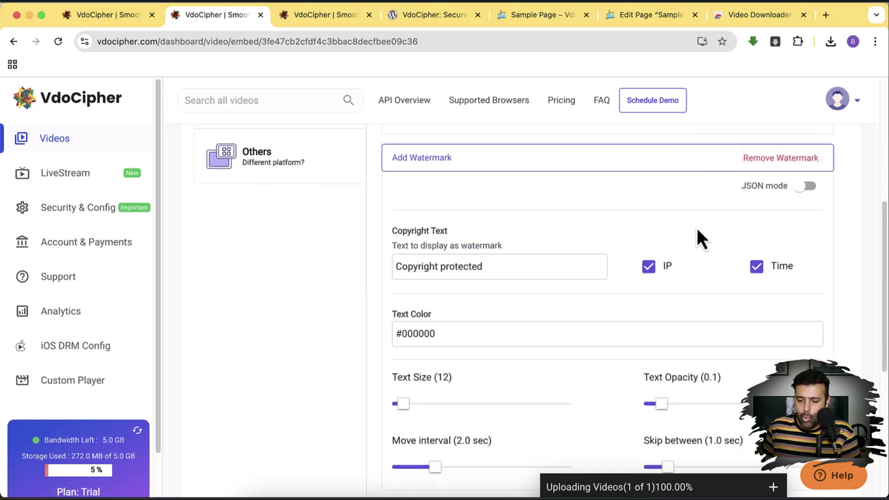
{"action": "scroll", "coordinate": [697, 237], "scroll_direction": "down", "scroll_amount": 3}
{"action": "scroll", "coordinate": [695, 230], "scroll_direction": "down", "scroll_amount": 5}
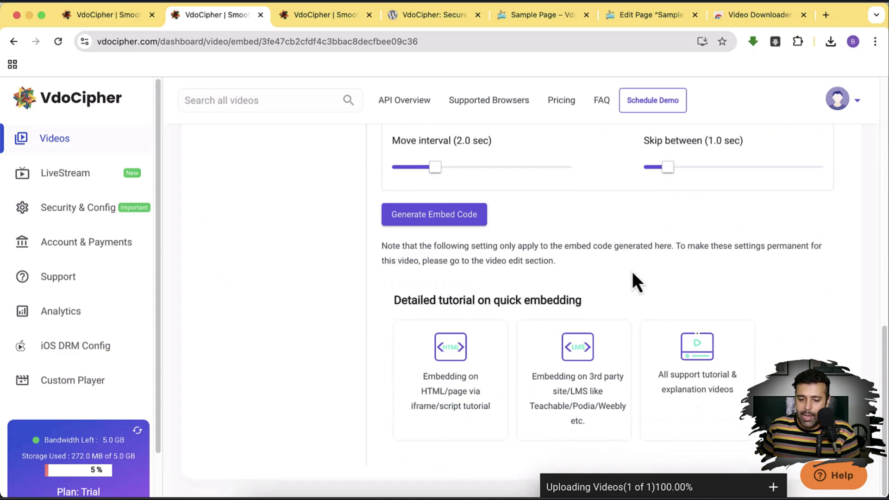
{"action": "scroll", "coordinate": [590, 255], "scroll_direction": "up", "scroll_amount": 12}
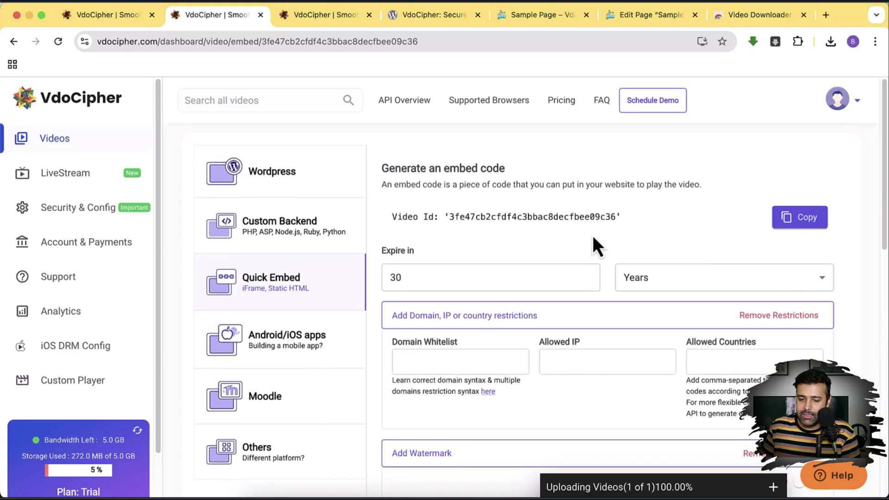
{"action": "scroll", "coordinate": [592, 235], "scroll_direction": "down", "scroll_amount": 6}
{"action": "scroll", "coordinate": [615, 277], "scroll_direction": "down", "scroll_amount": 5}
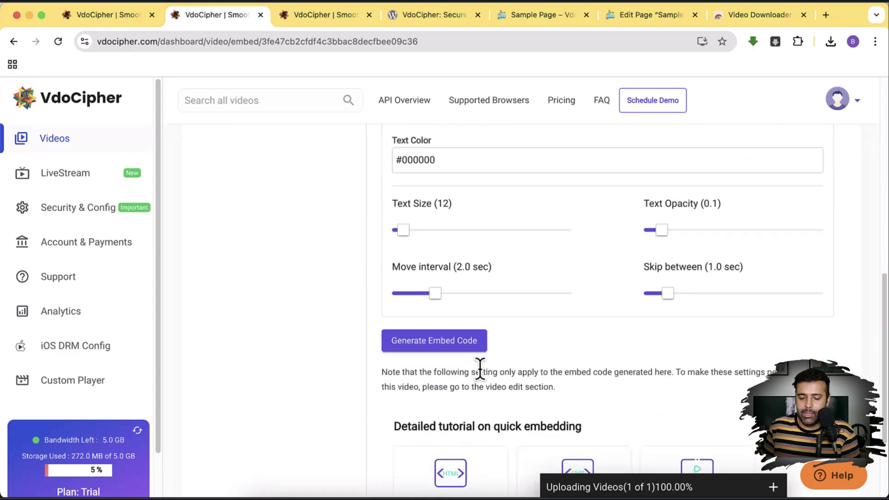
Generate the Iframe v2 embed code, highlight most of its text and close the code dialog
{"action": "left_click", "coordinate": [456, 348]}
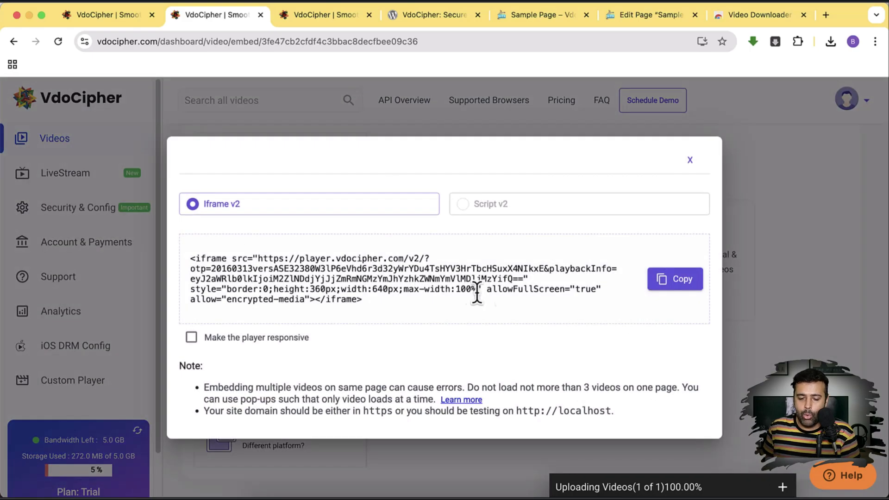
{"action": "left_click_drag", "start_coordinate": [398, 312], "coordinate": [263, 270]}
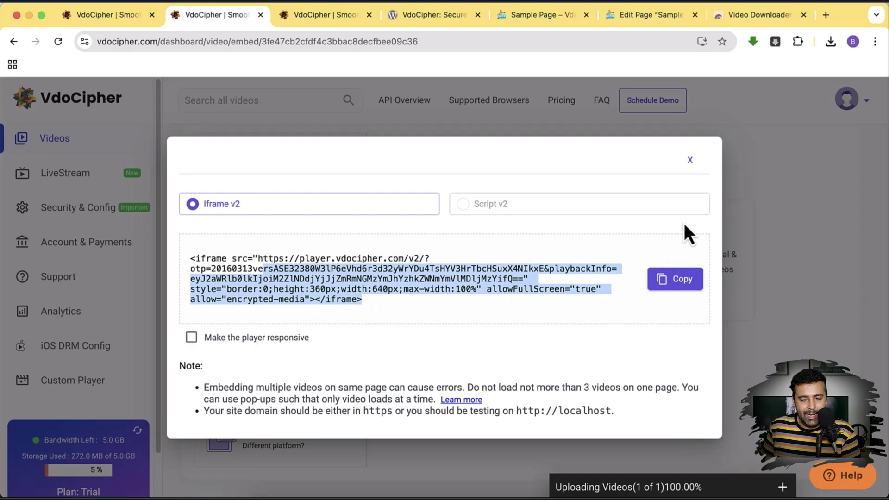
{"action": "left_click", "coordinate": [690, 161]}
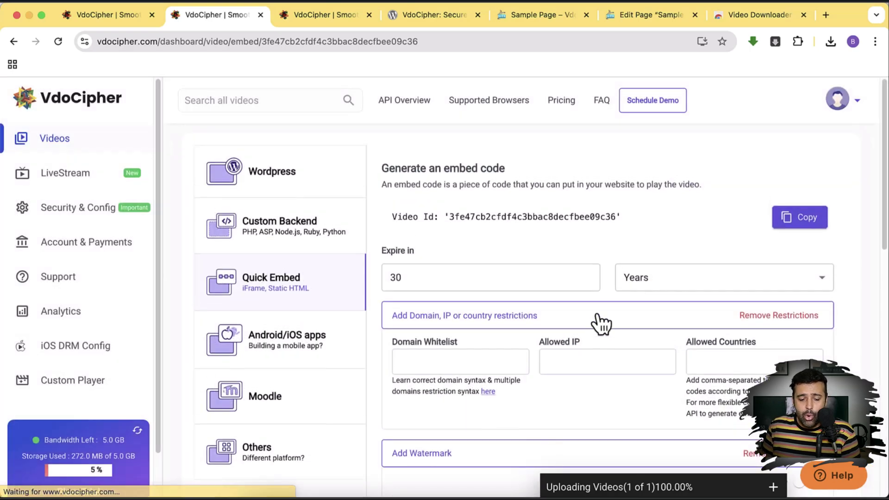
{"action": "scroll", "coordinate": [296, 278], "scroll_direction": "down", "scroll_amount": 3}
{"action": "scroll", "coordinate": [339, 313], "scroll_direction": "up", "scroll_amount": 3}
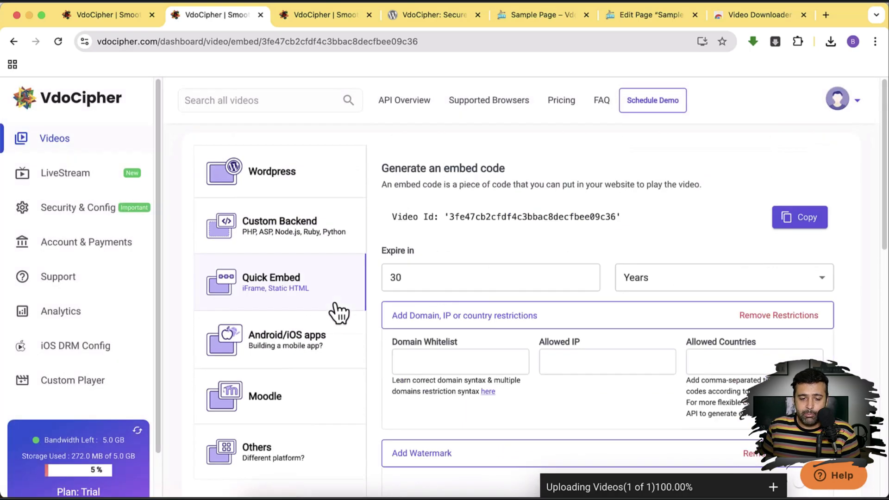